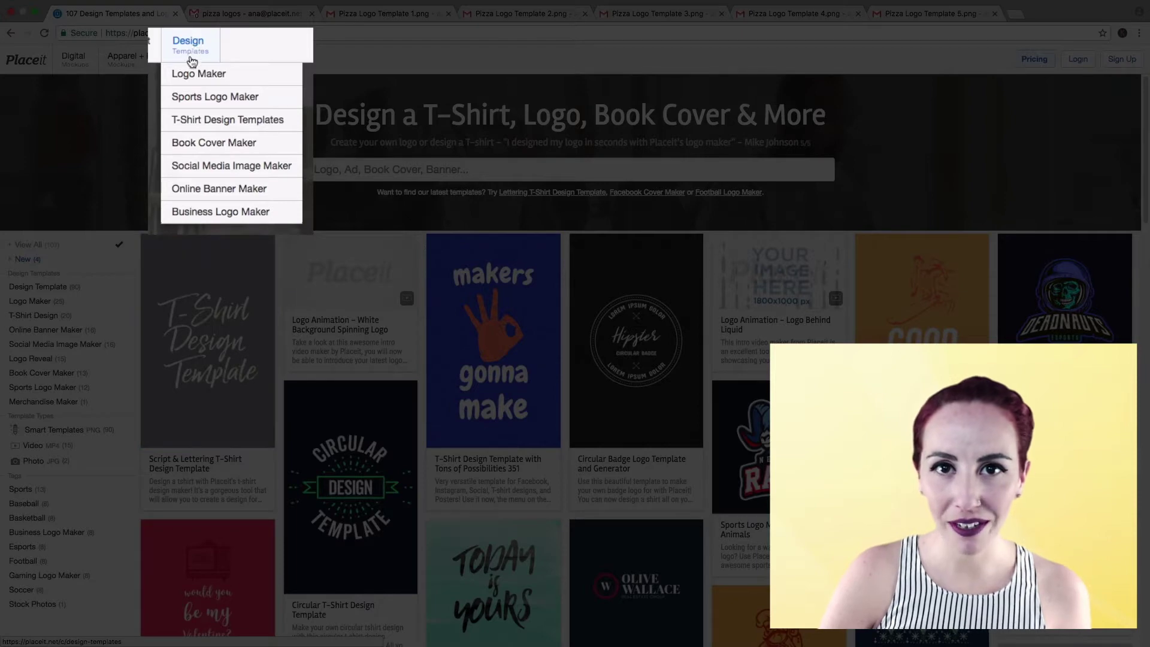
Step: Open the Pizza Logo Maker template from the Business Logo Maker designs
click(204, 212)
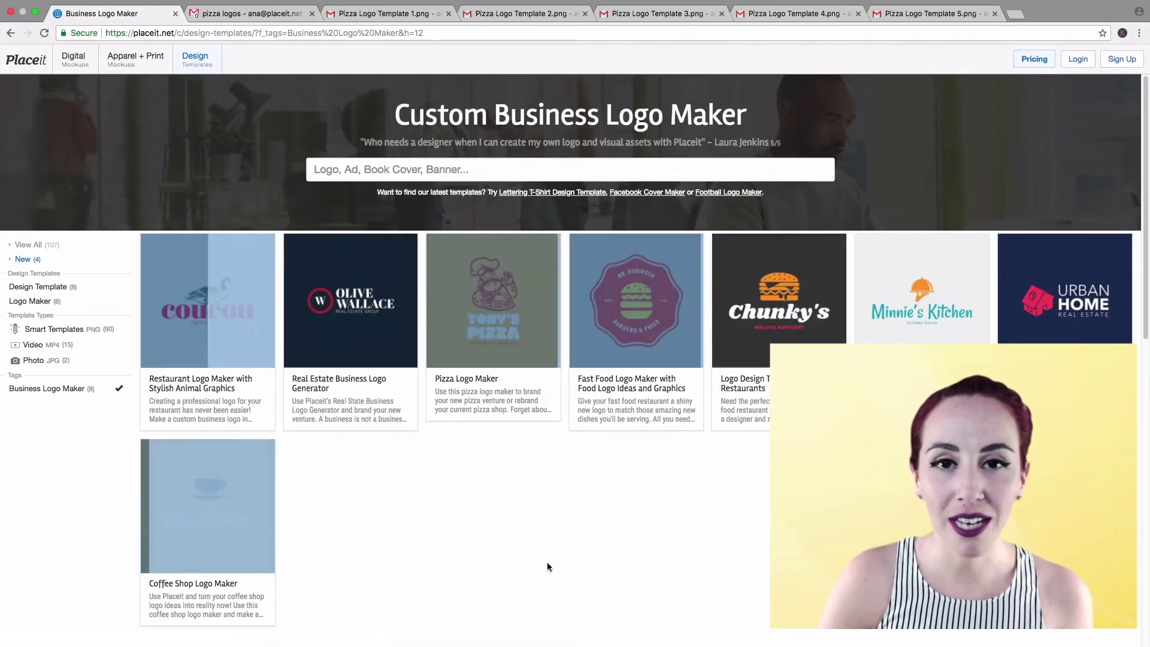
click(518, 300)
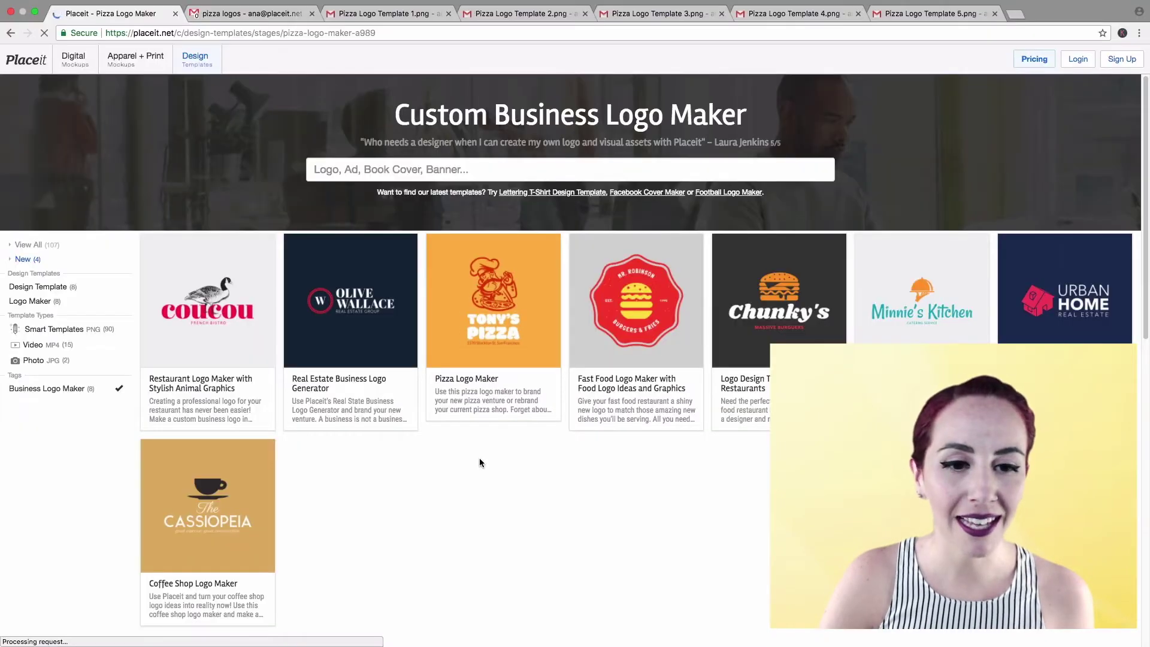
scroll(479, 462, down, 5)
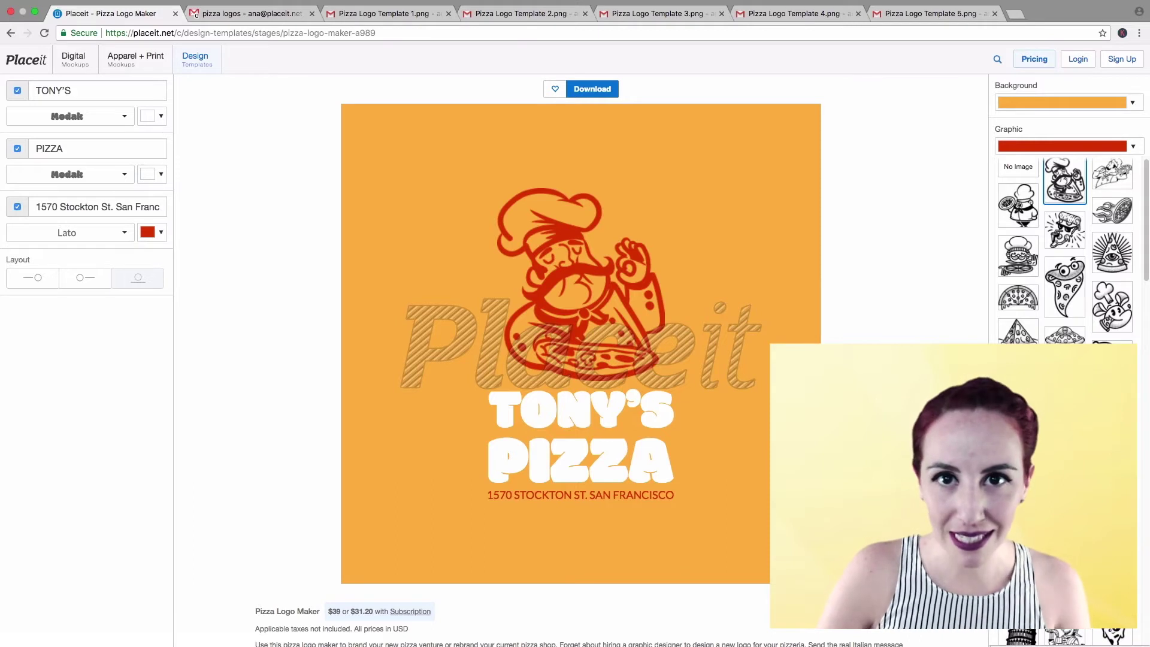
Step: Try several pizza slice character, chef and pizza flag graphics in the logo
click(1065, 281)
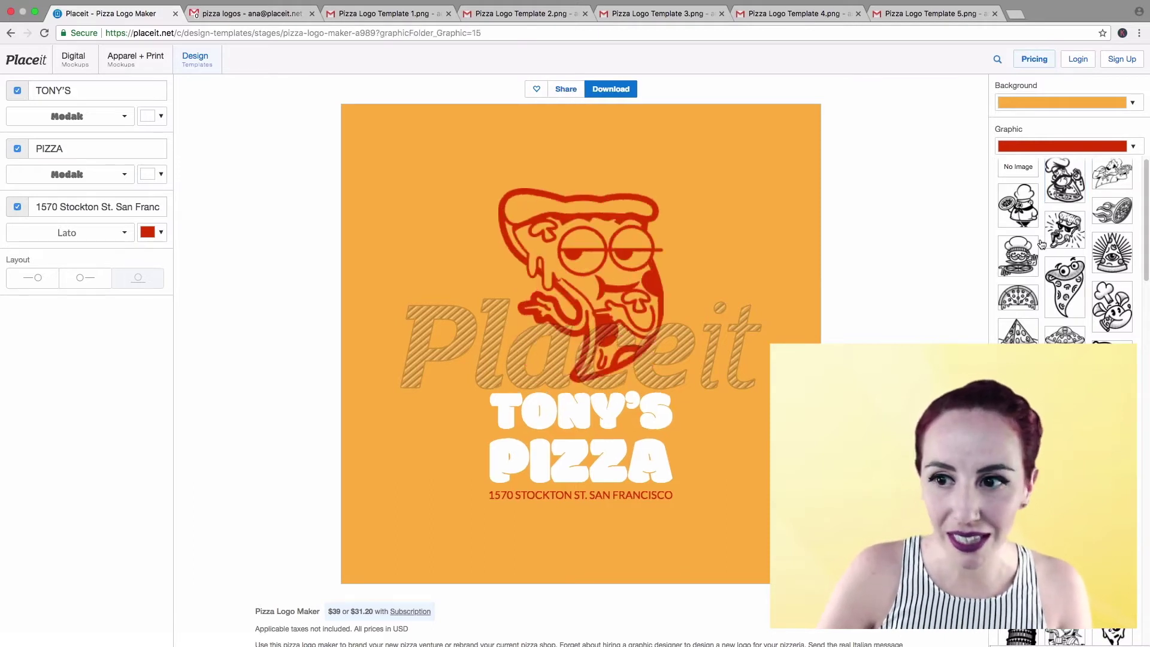
click(1020, 207)
click(1066, 229)
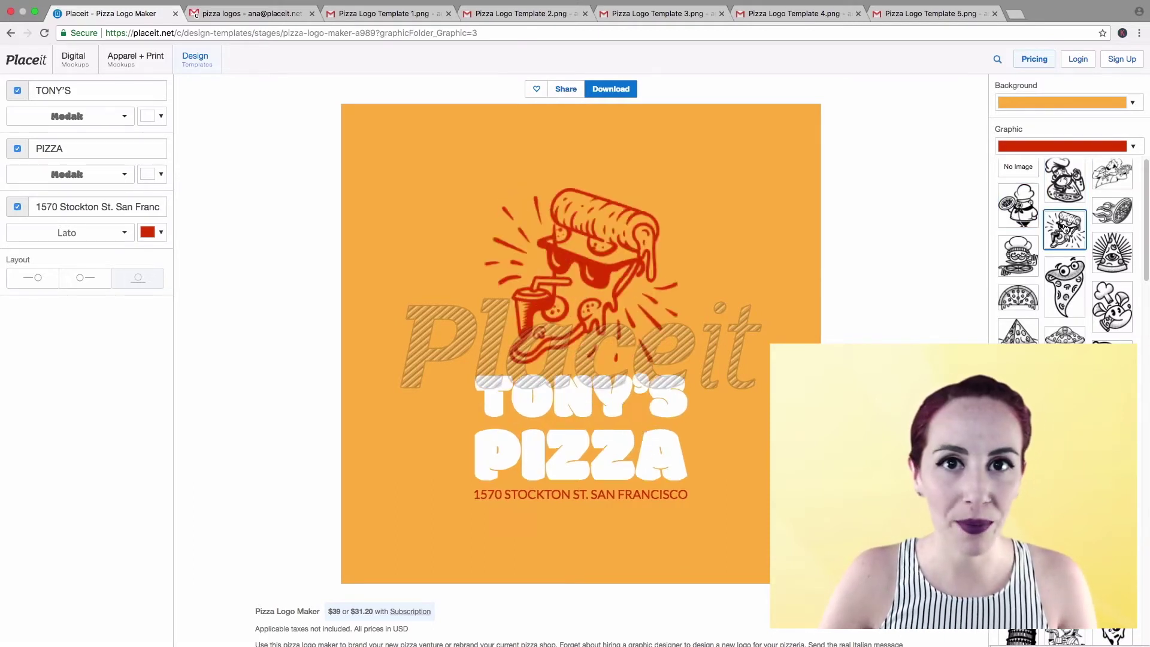
click(1112, 186)
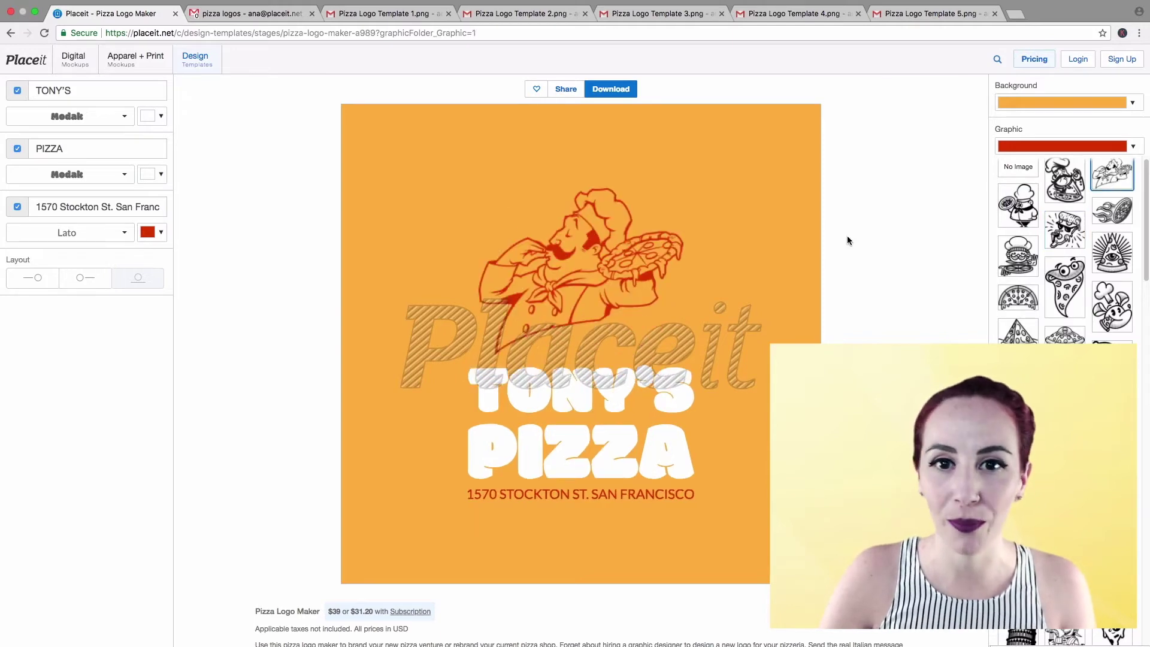
click(1112, 359)
scroll(1113, 359, down, 6)
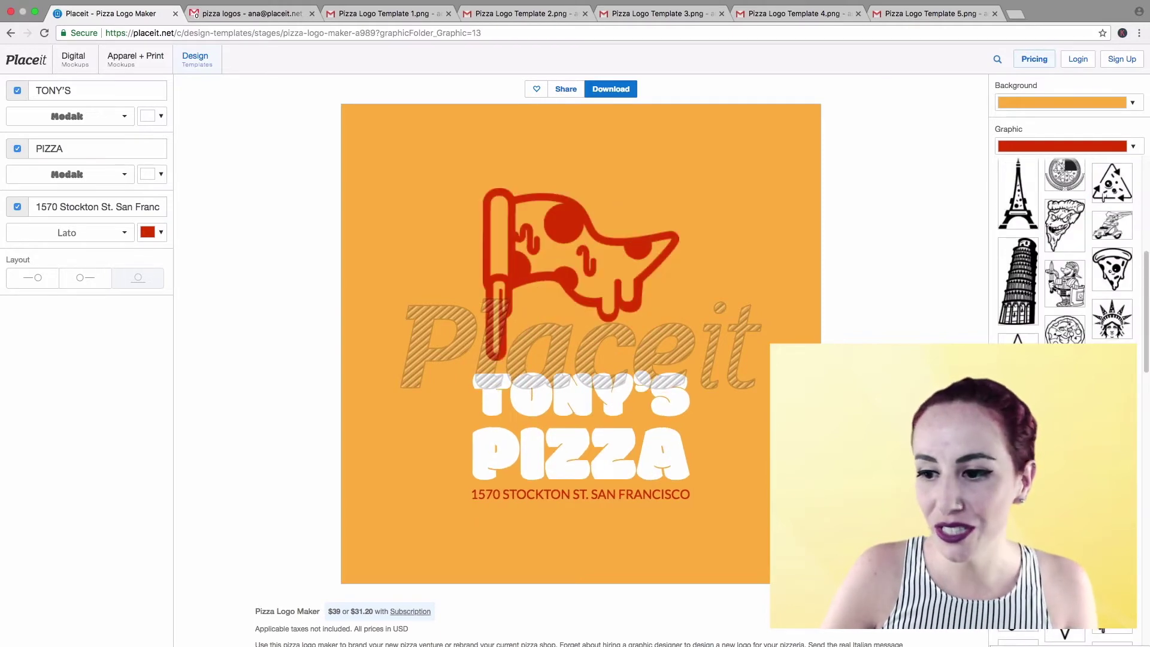
Step: Try simpler pizza slice graphics and set the logo graphic to the round outlined pizza with a cut slice
click(1065, 413)
click(1065, 632)
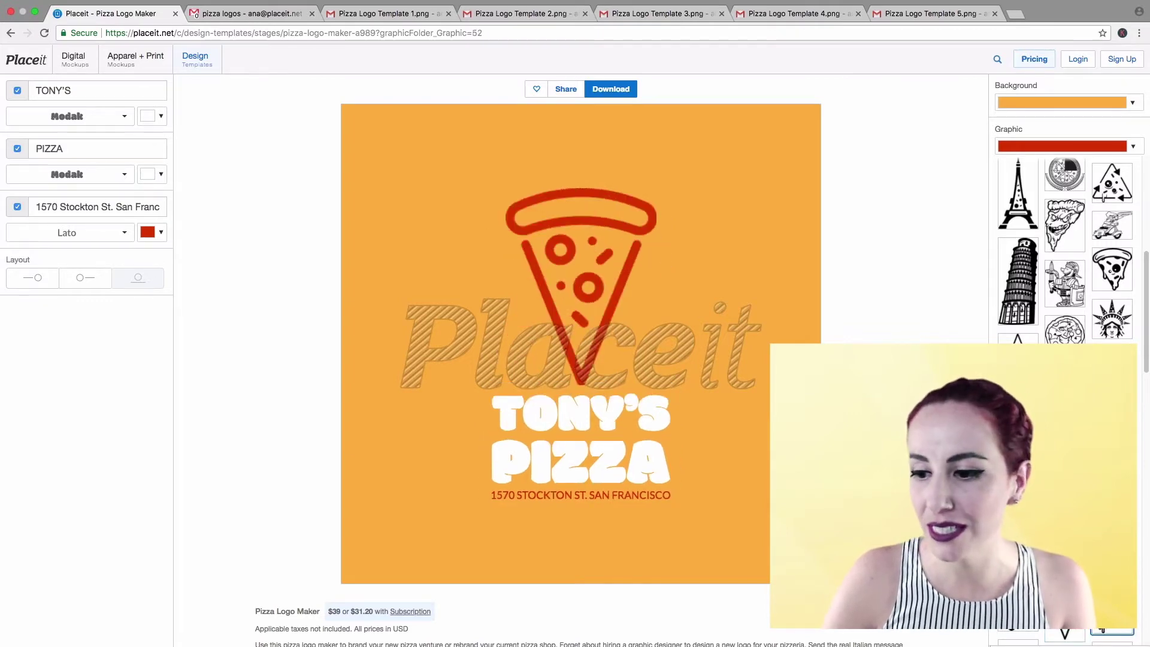
scroll(1112, 271, down, 5)
click(1112, 271)
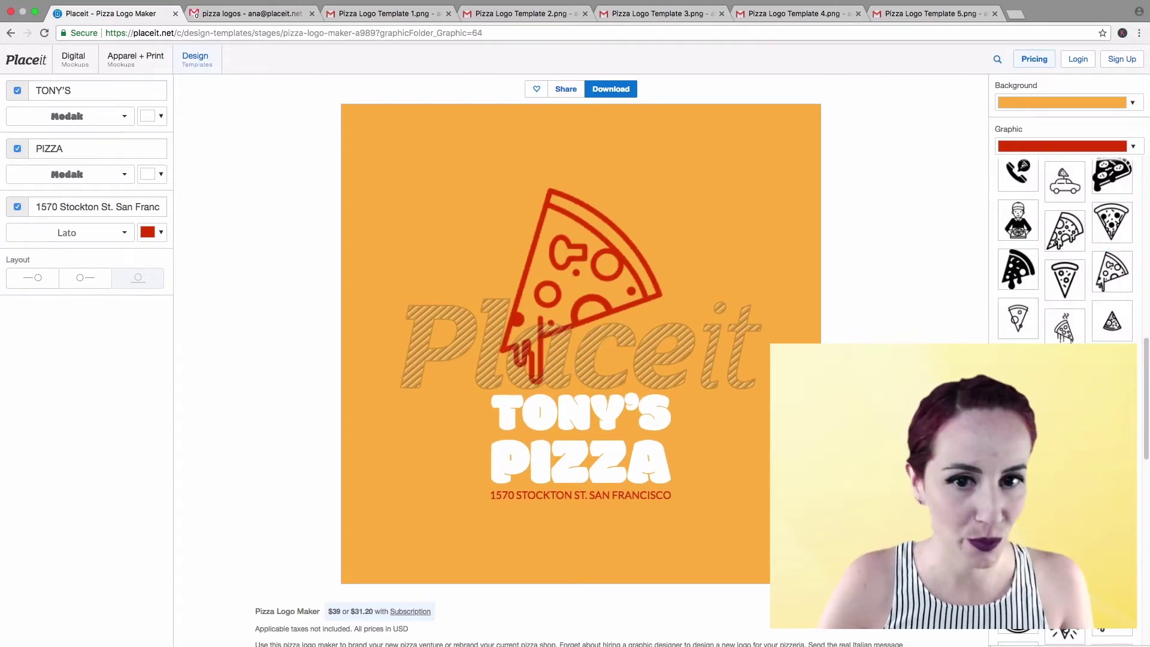
Step: Try light grey and pale pink for the graphic, and set its colour to pale peach #fce5cd
click(1041, 149)
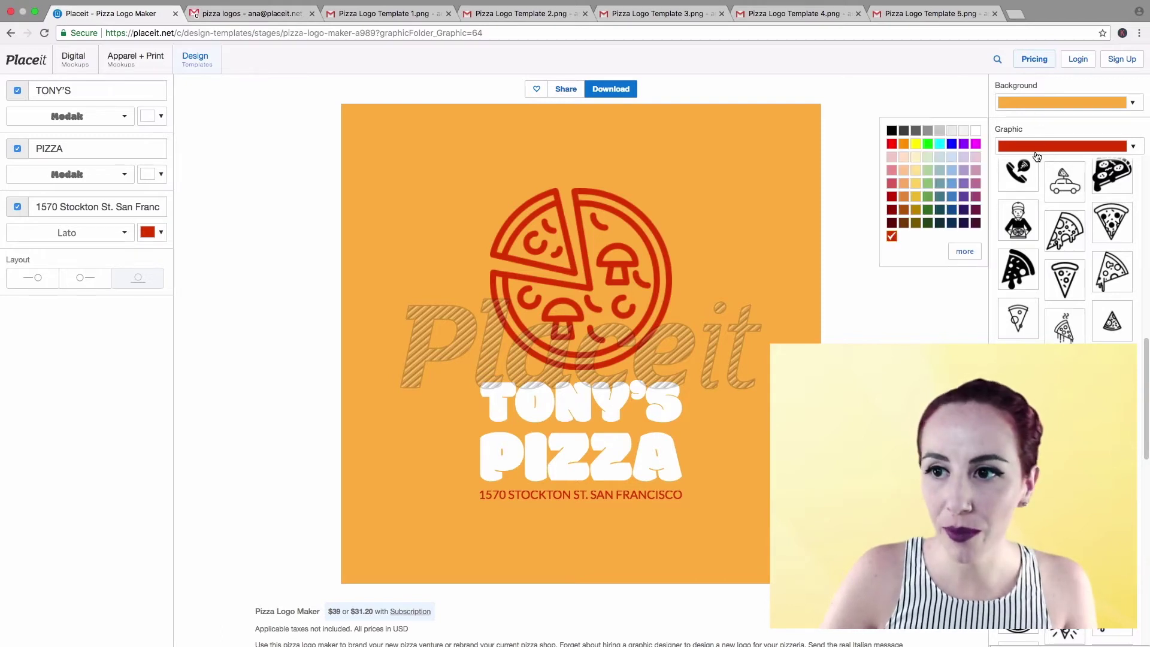
click(952, 131)
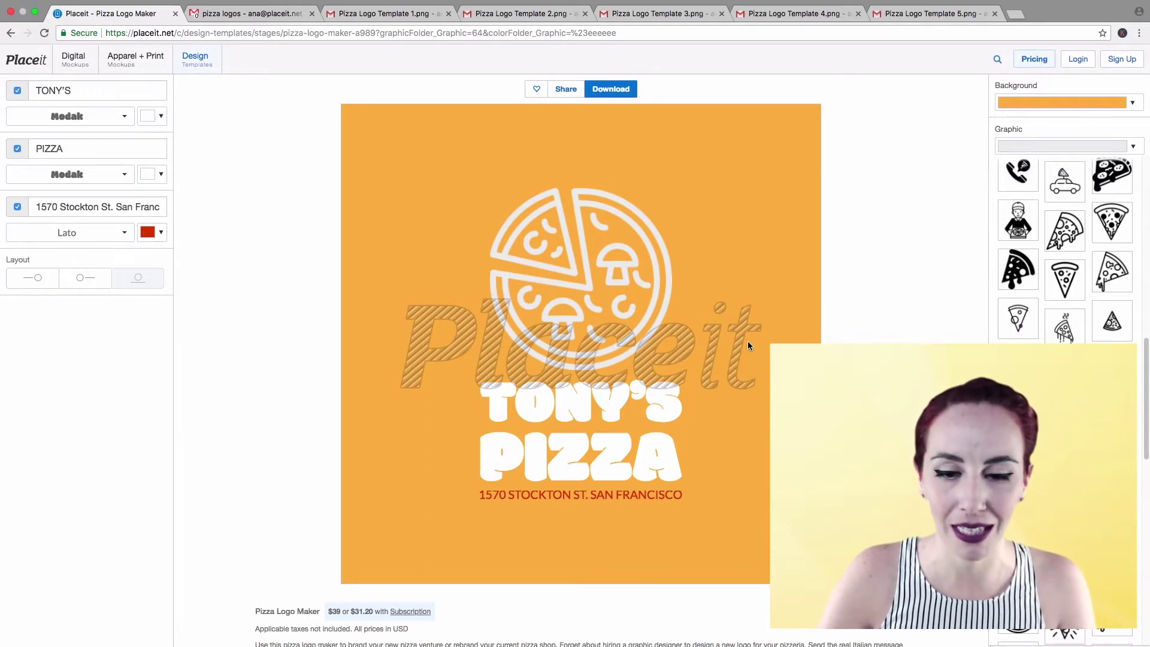
click(1081, 148)
click(892, 157)
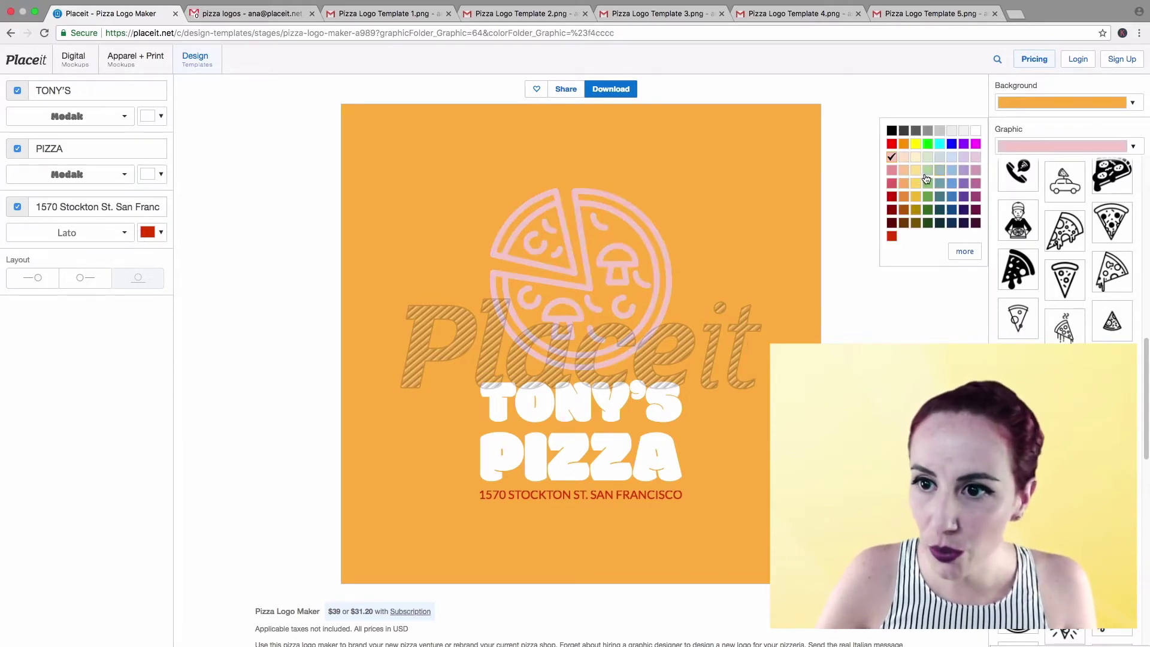
click(903, 157)
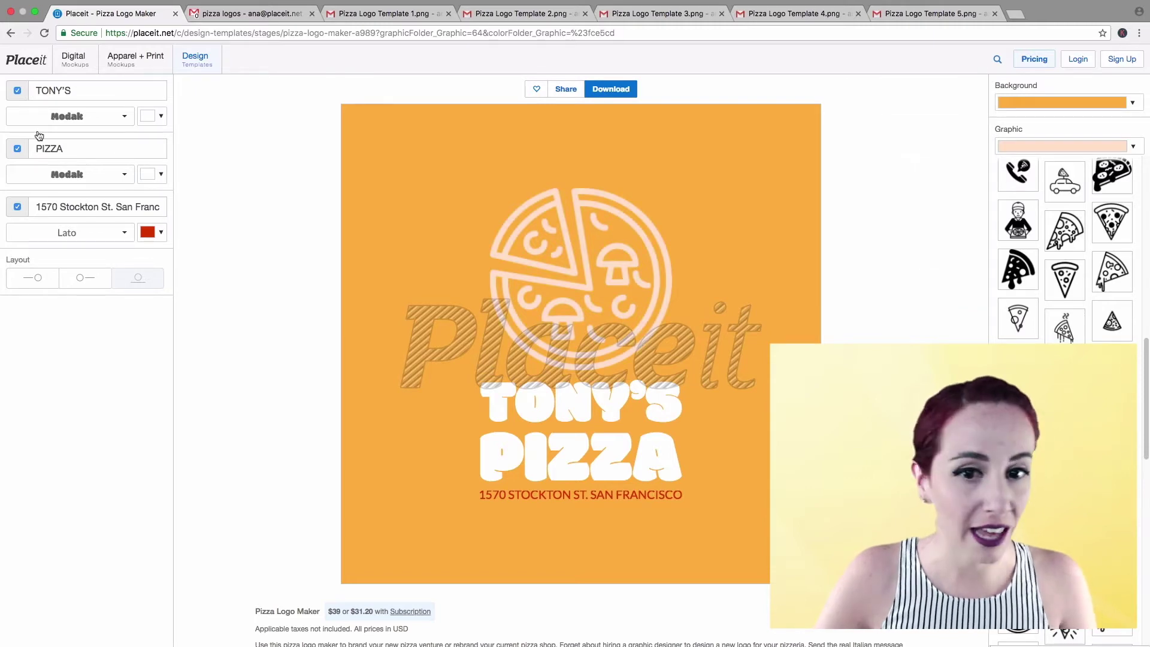
Step: Set the logo's first text line to ANA'S and its second text line to PIZZA PLACE
drag(116, 93, 28, 89)
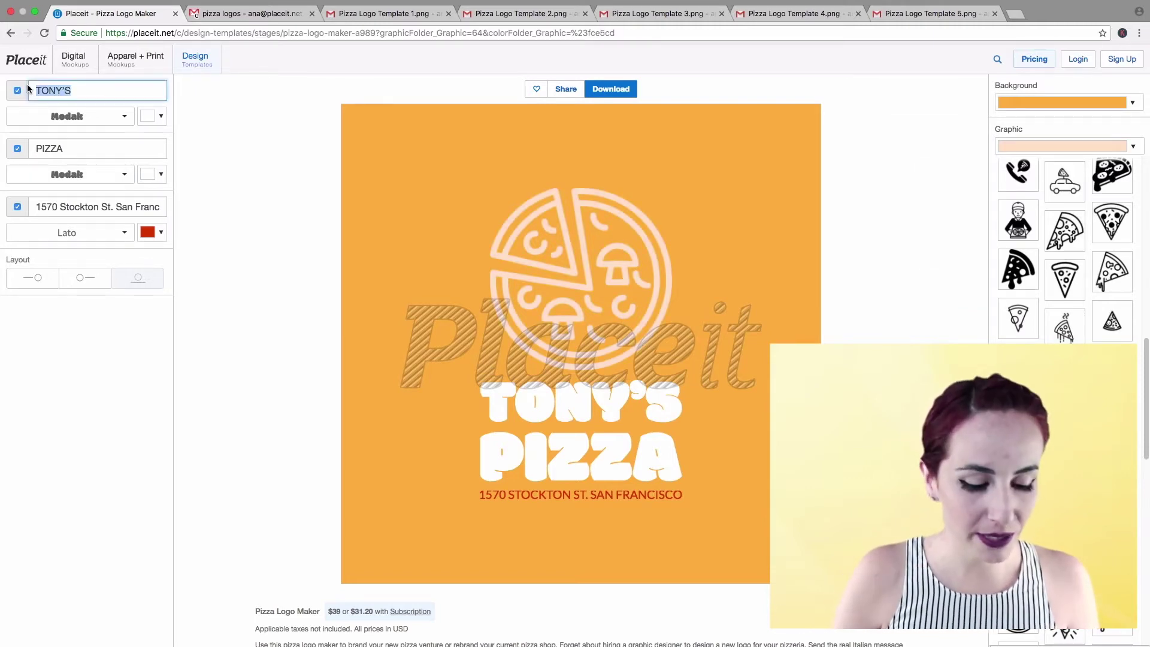
text(ANA)
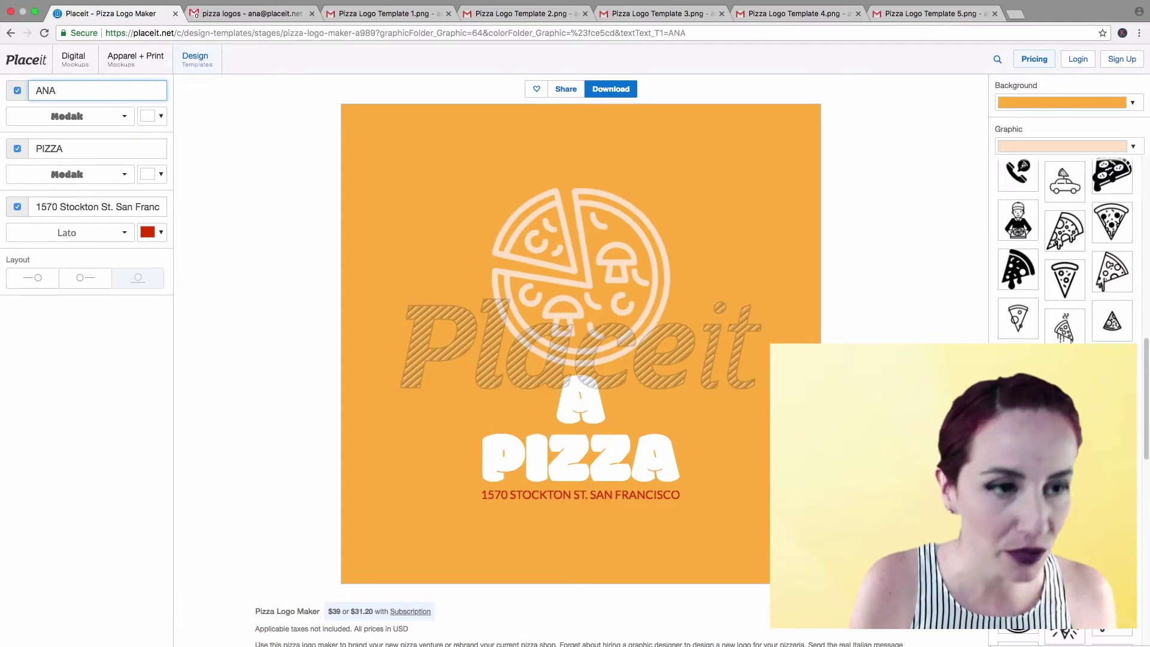
text('S)
key(BackSpace)
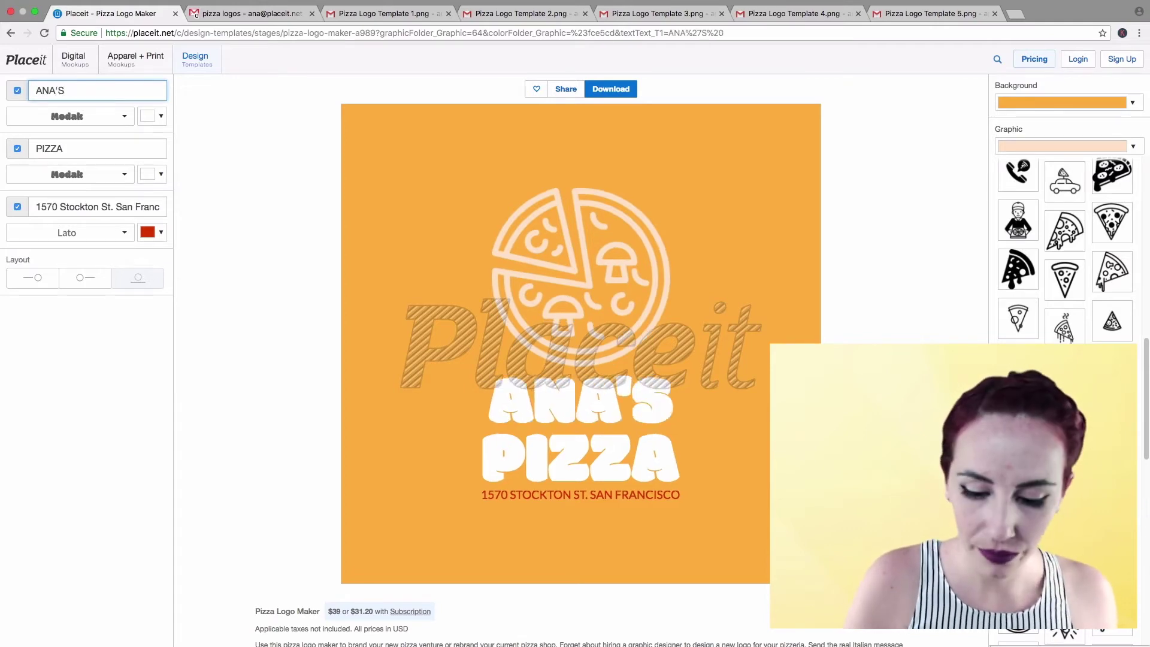
click(77, 146)
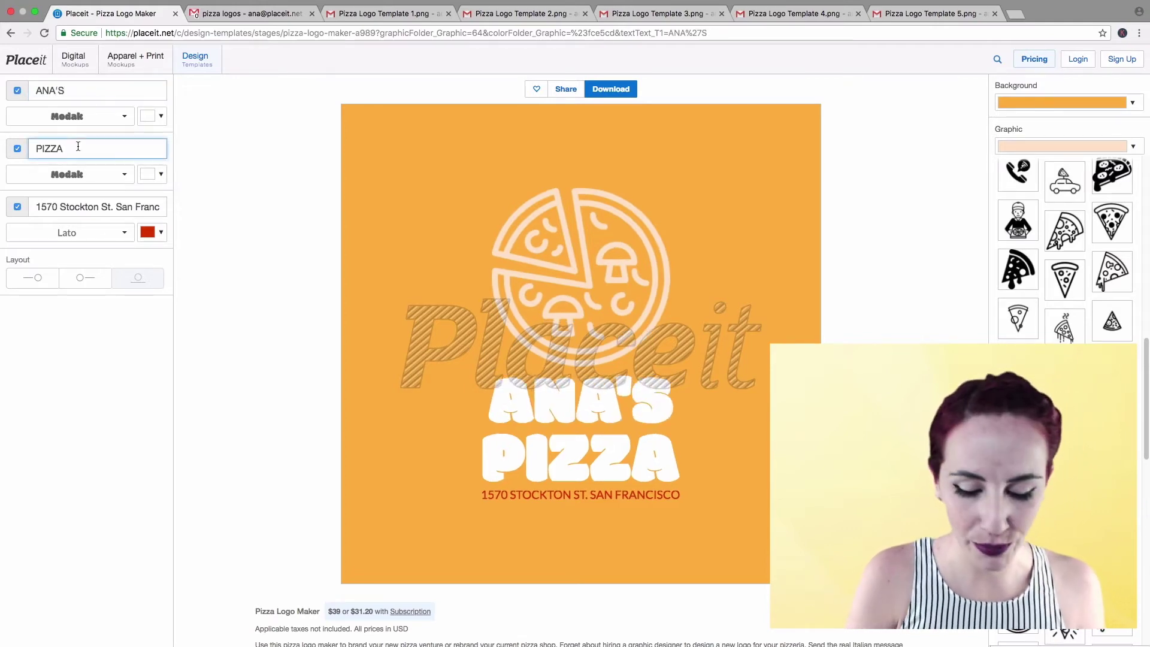
text(PLAC)
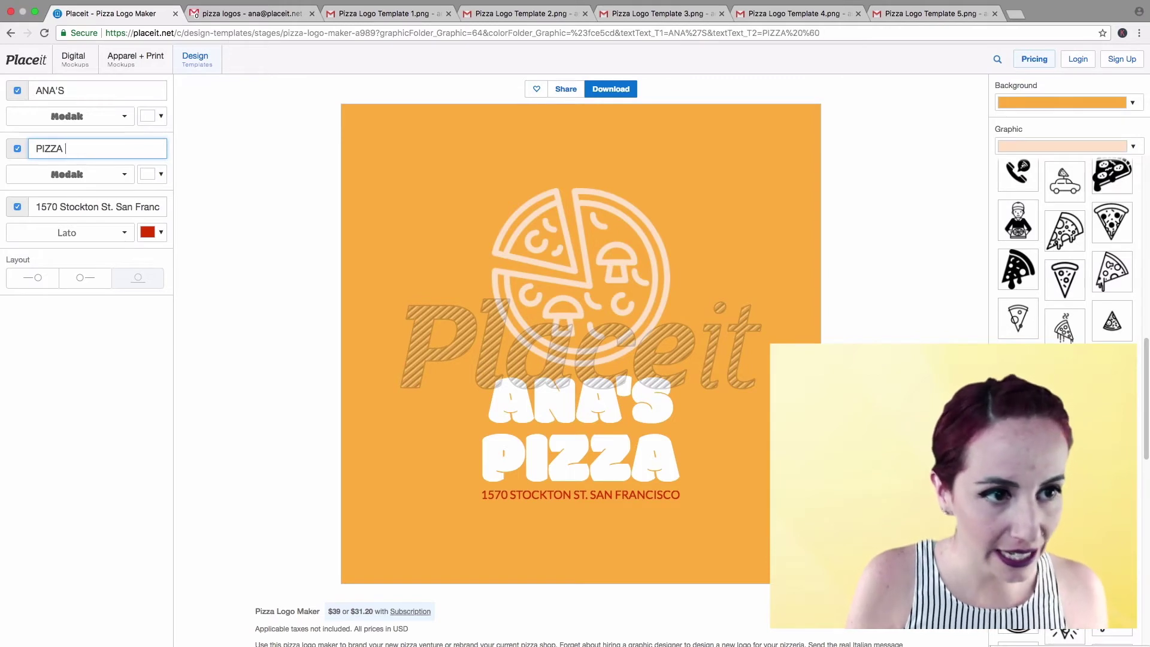
text(E)
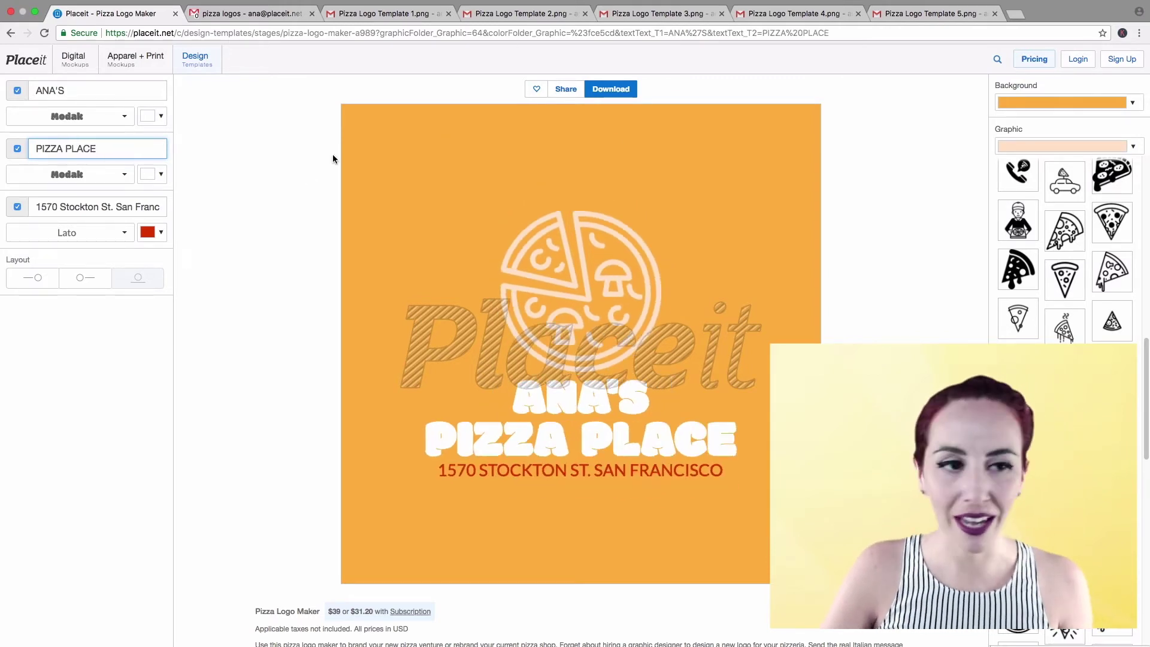
Step: Set the font of both the ANA'S and PIZZA PLACE lines to Bizon
click(109, 122)
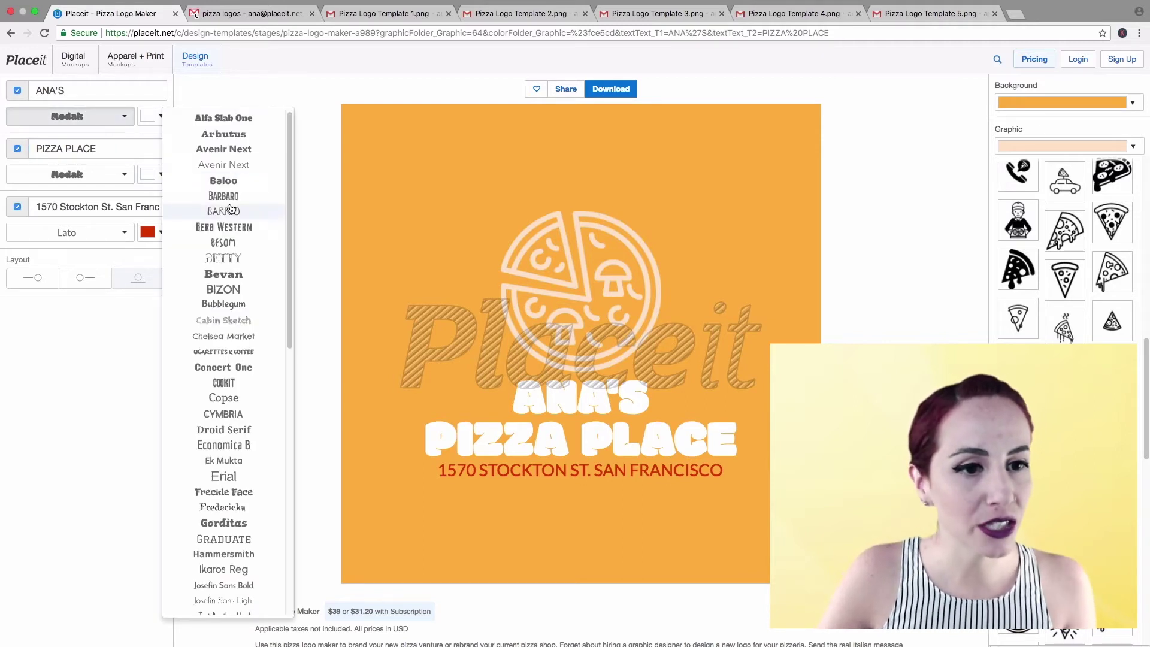
click(221, 291)
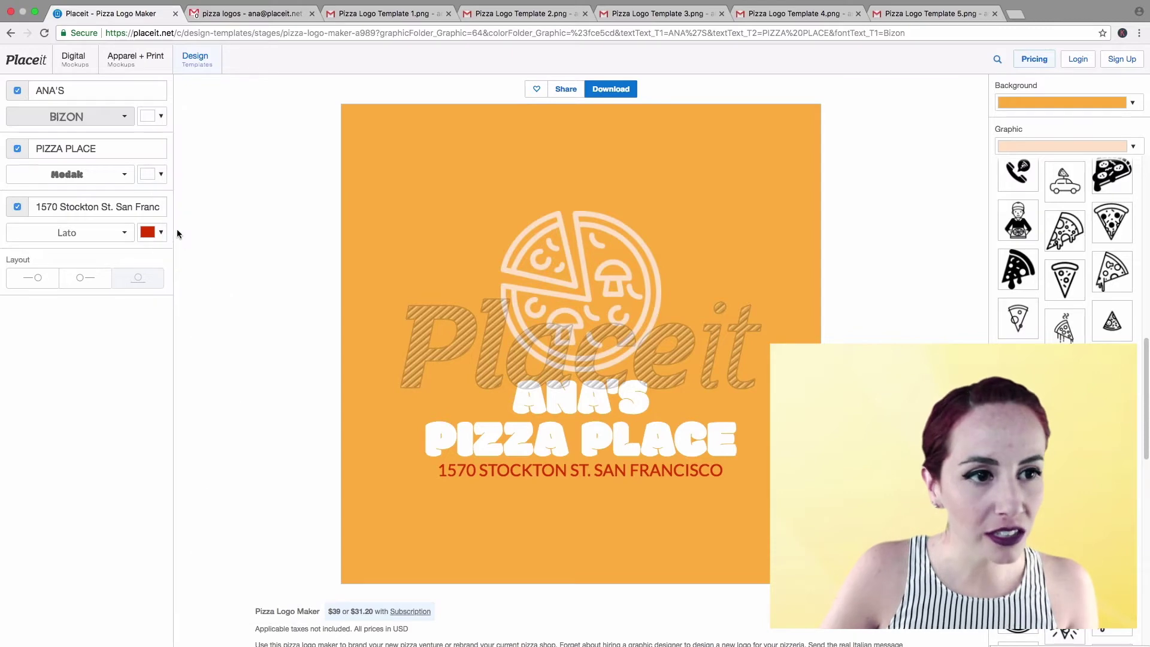
click(88, 177)
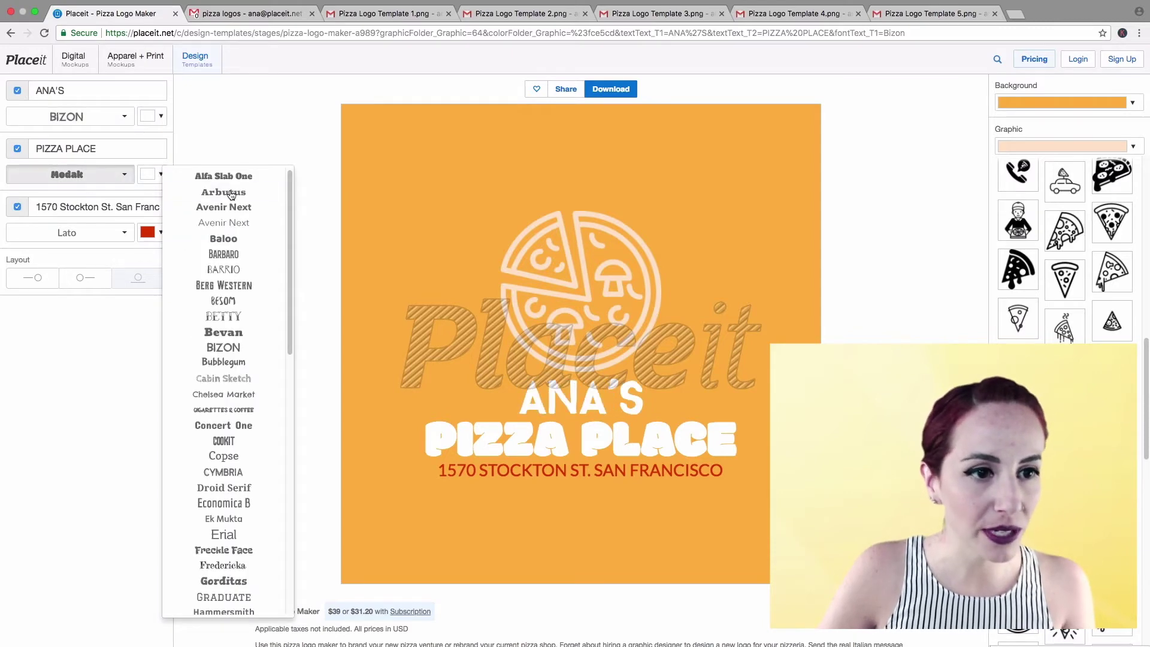
click(221, 348)
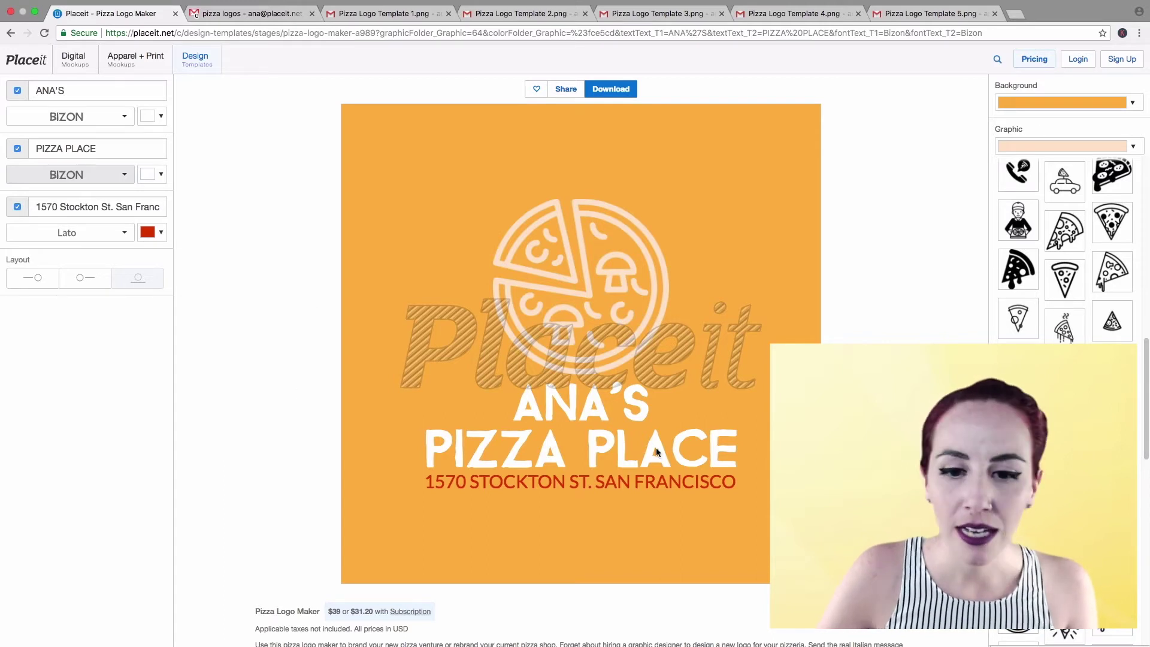
Step: Replace the address in the third text line with DALLAS. TX
triple_click(141, 206)
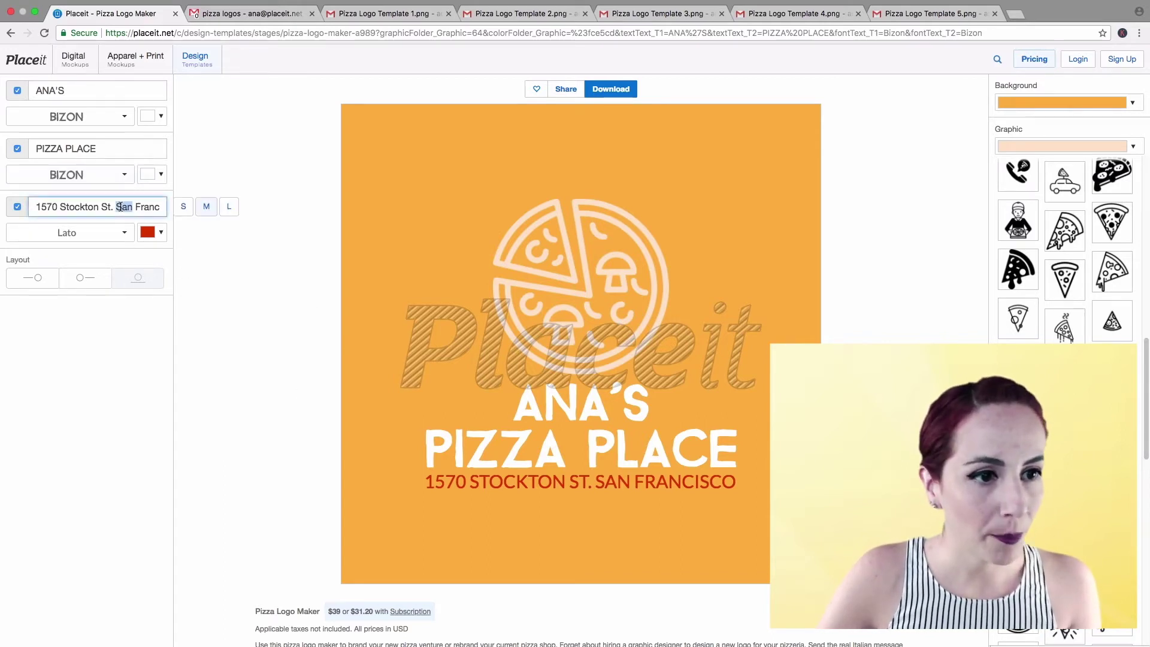
text(DALLA)
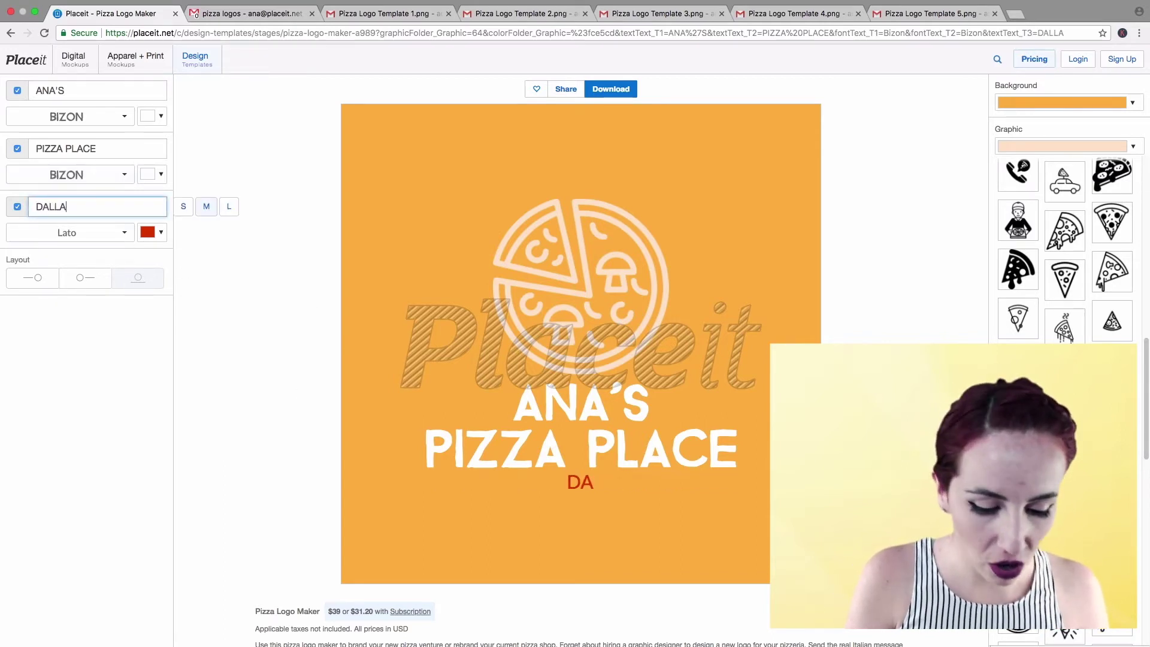
text(Z. TX)
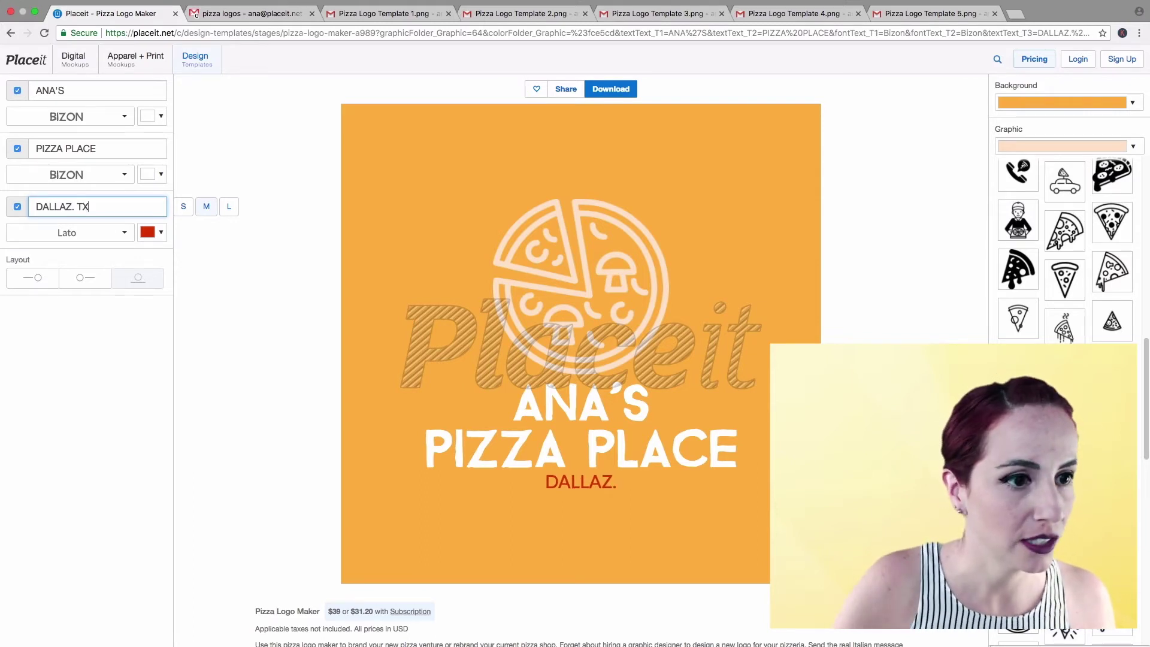
click(72, 206)
key(BackSpace)
text(S)
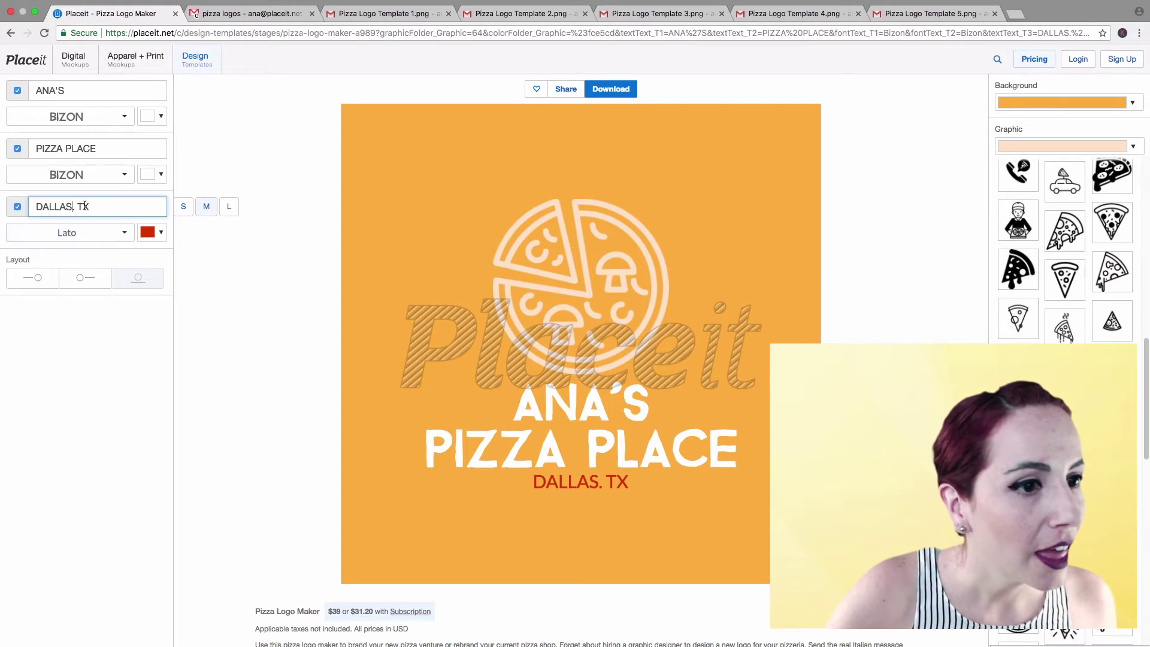
click(209, 300)
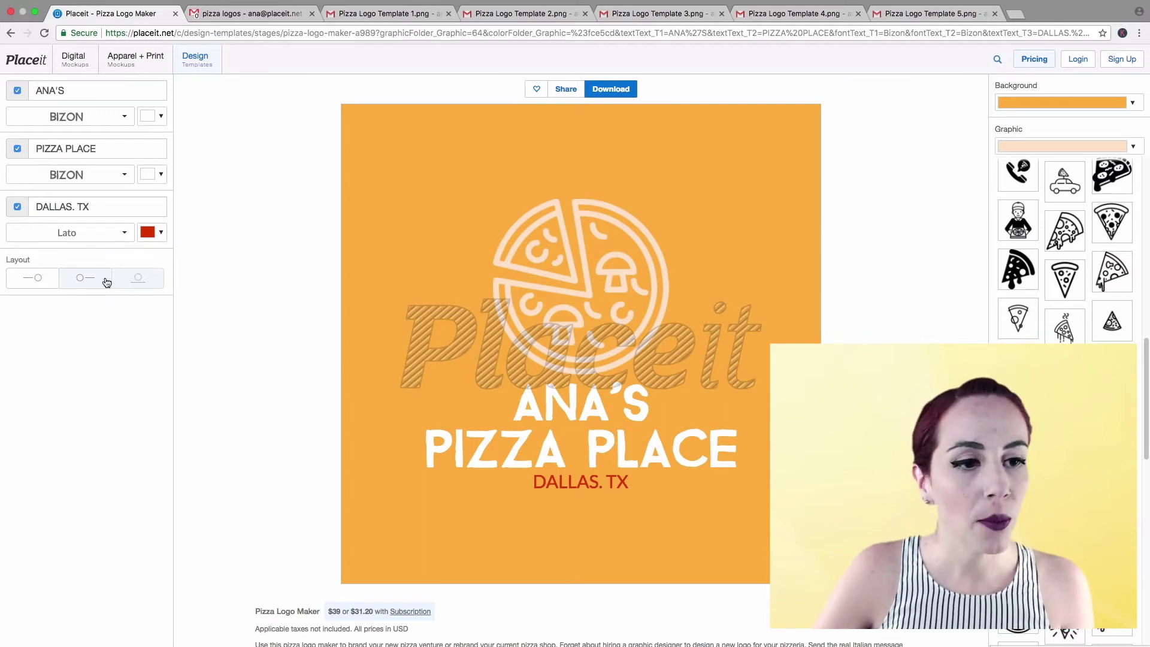
Step: Compare the side-by-side layouts, use the one with the graphic before the text, and set the DALLAS. TX line to size L
click(85, 283)
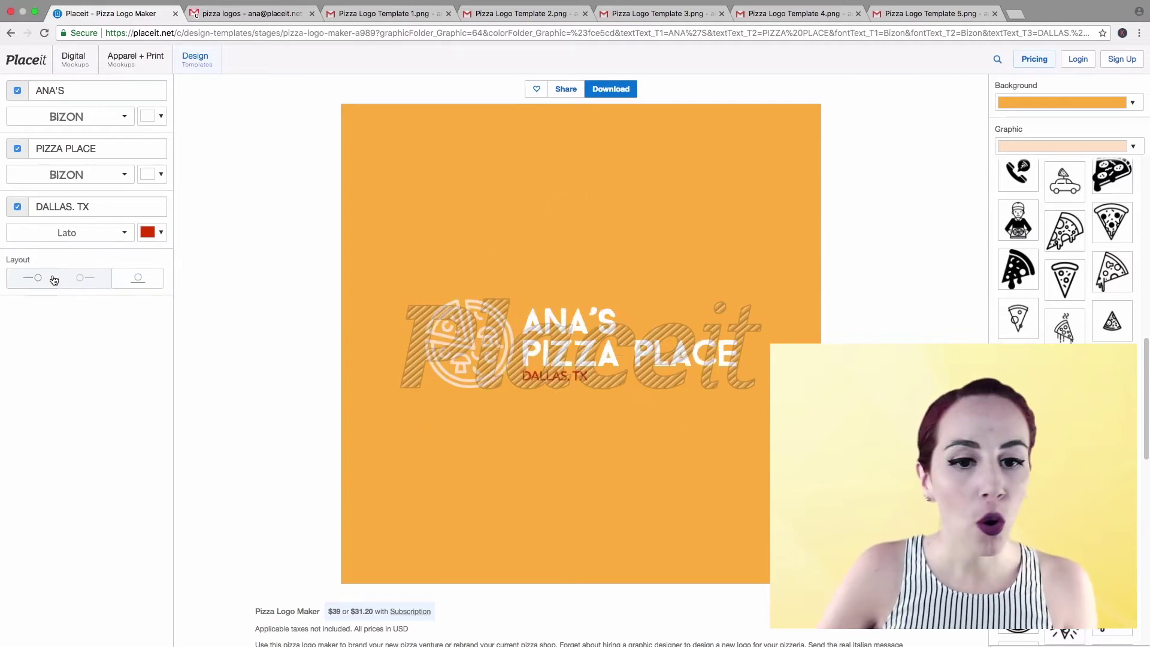
click(41, 276)
click(72, 280)
click(138, 208)
click(229, 210)
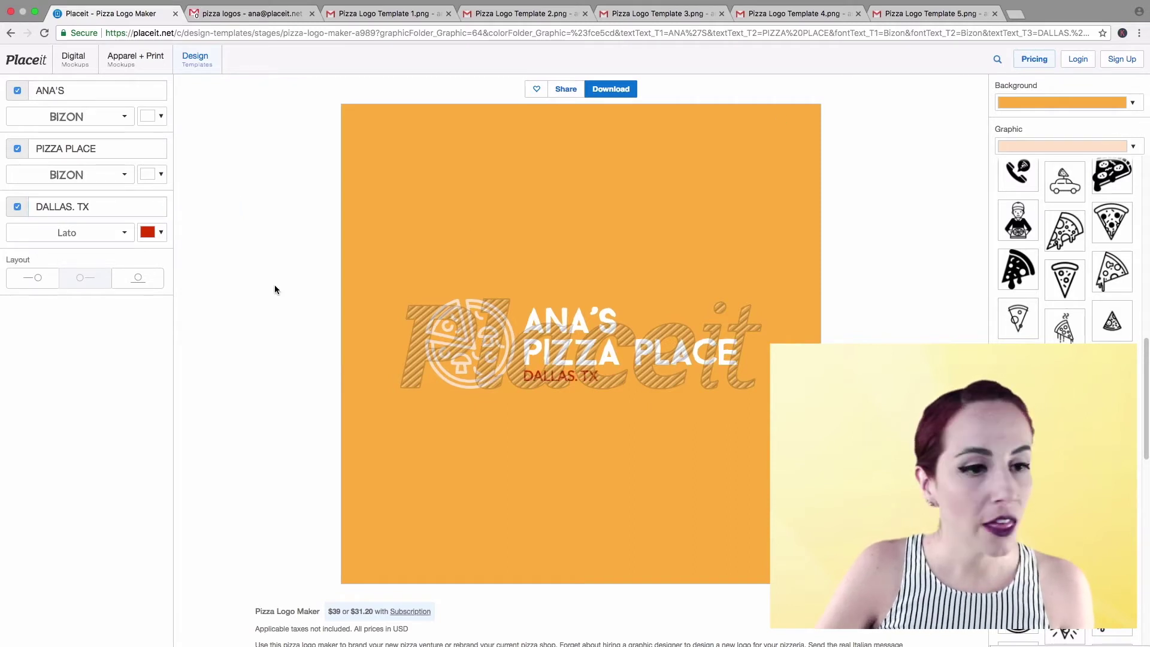
Step: Look up the graphic's custom colour code and apply the same #fce5cd colour to the DALLAS. TX line
click(1060, 147)
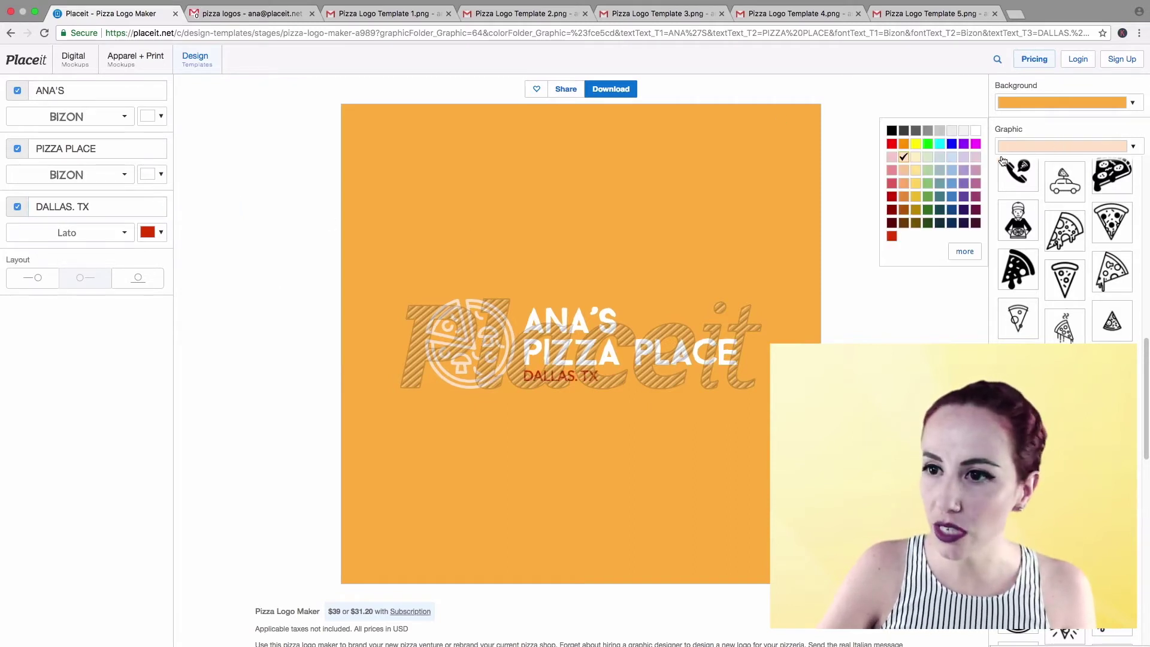
click(964, 251)
drag(959, 217, 881, 232)
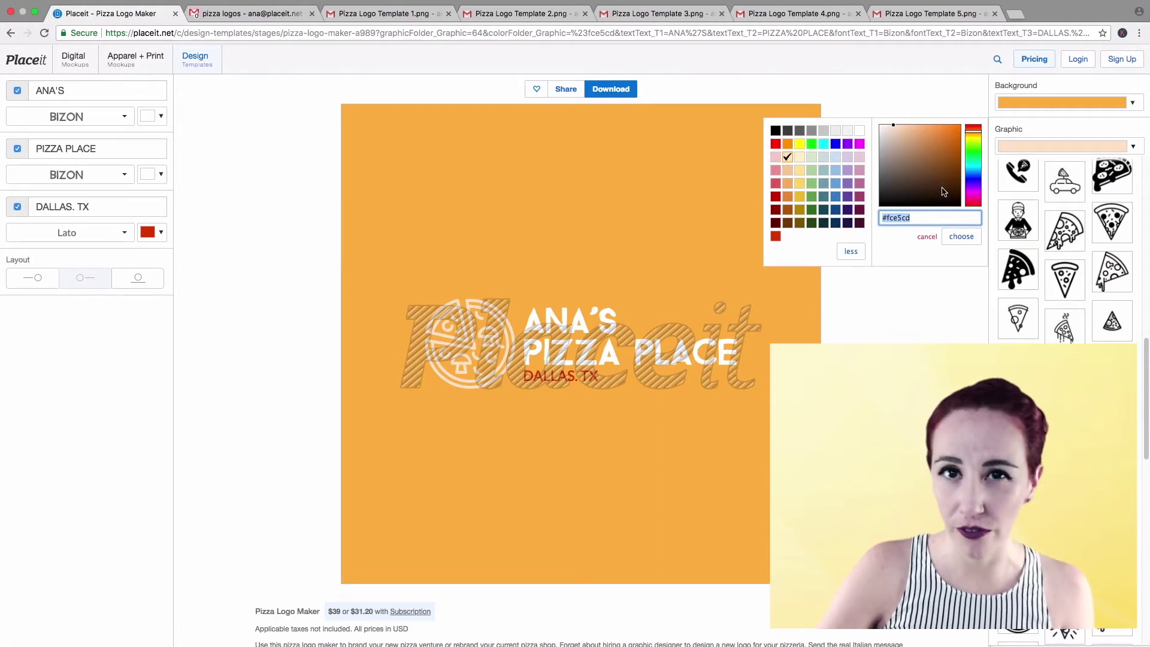
click(152, 231)
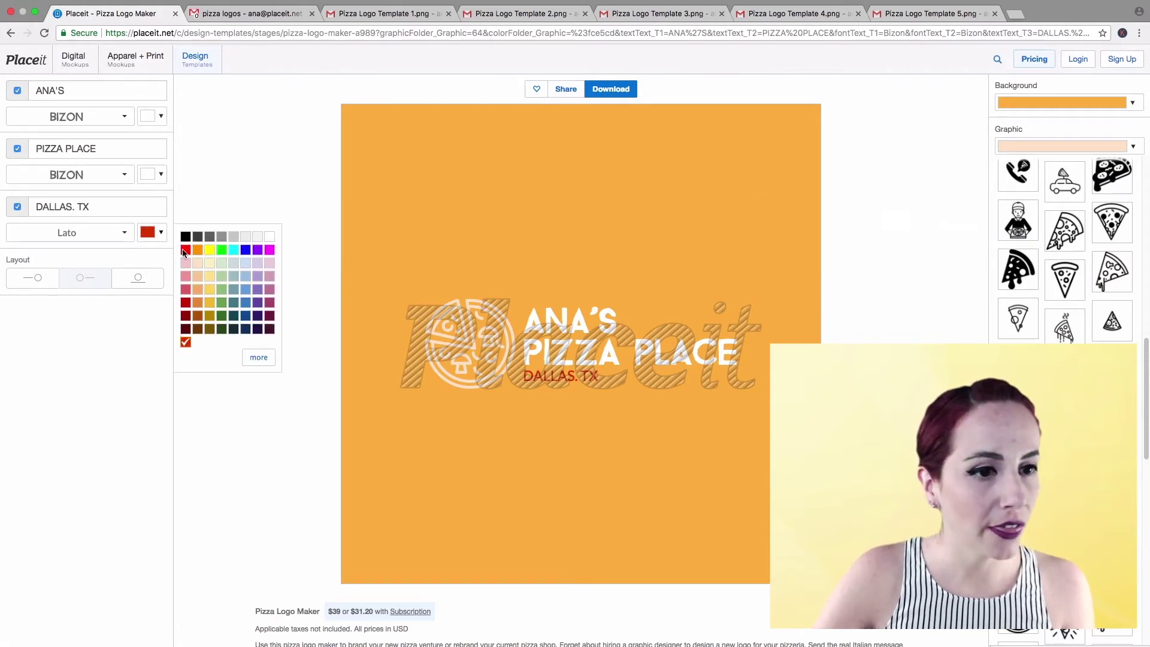
click(257, 357)
click(161, 281)
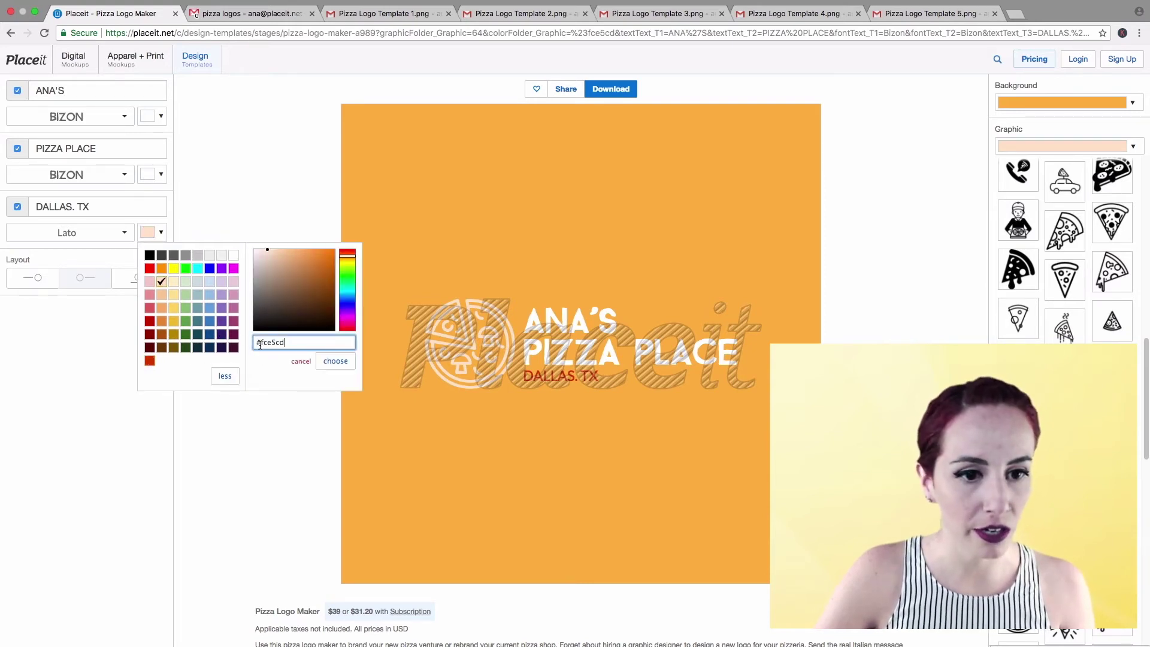
click(336, 361)
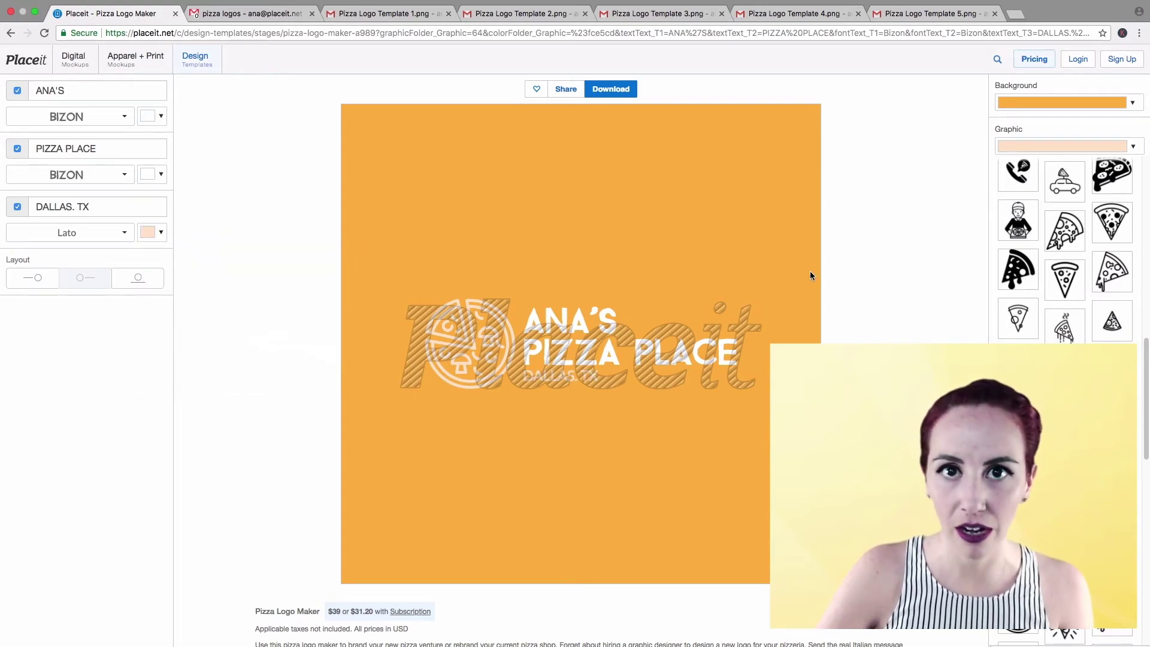
Step: Change the logo's background from the colour palette to a muted crimson red and check the PNG download offer without purchasing
click(1071, 112)
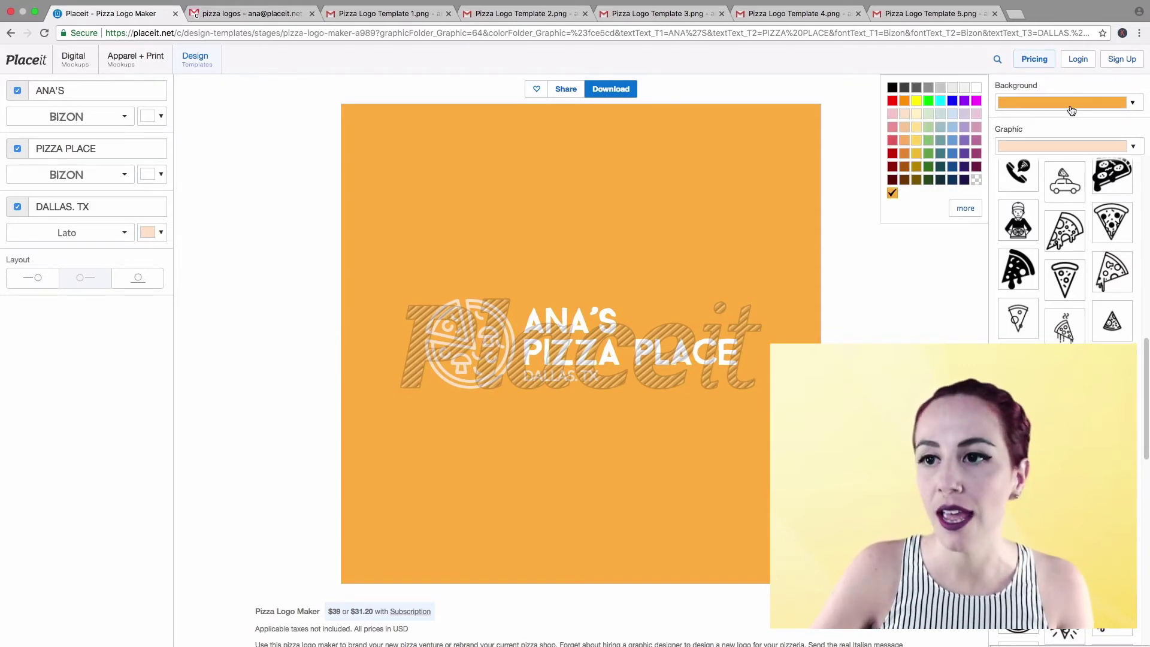
click(894, 140)
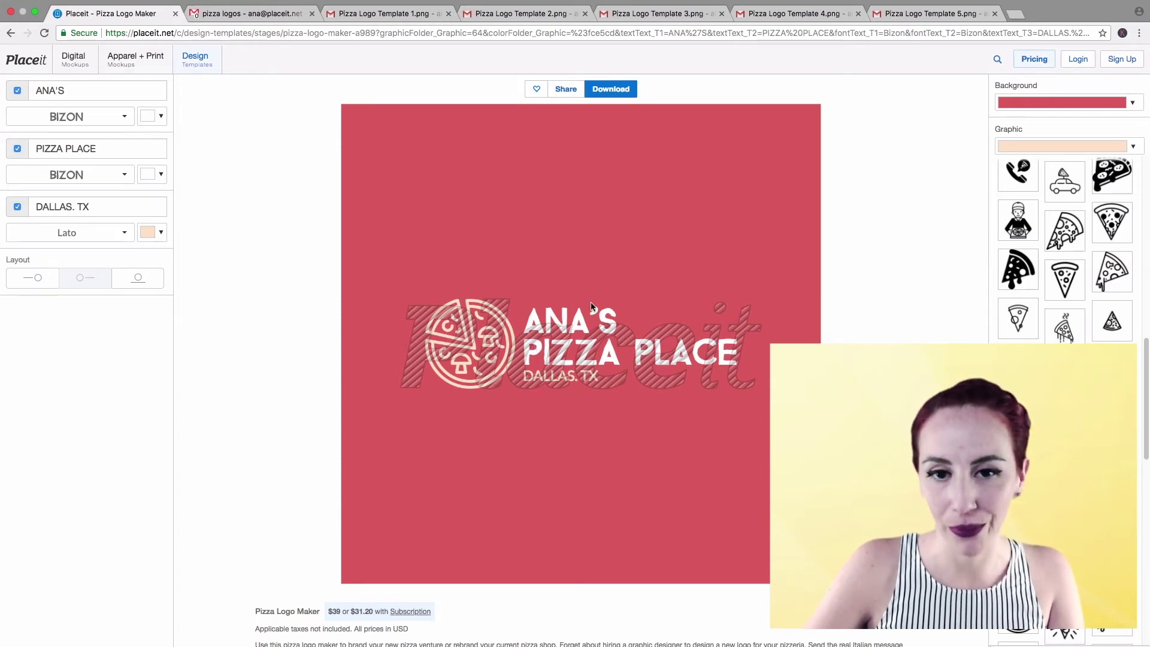
click(600, 90)
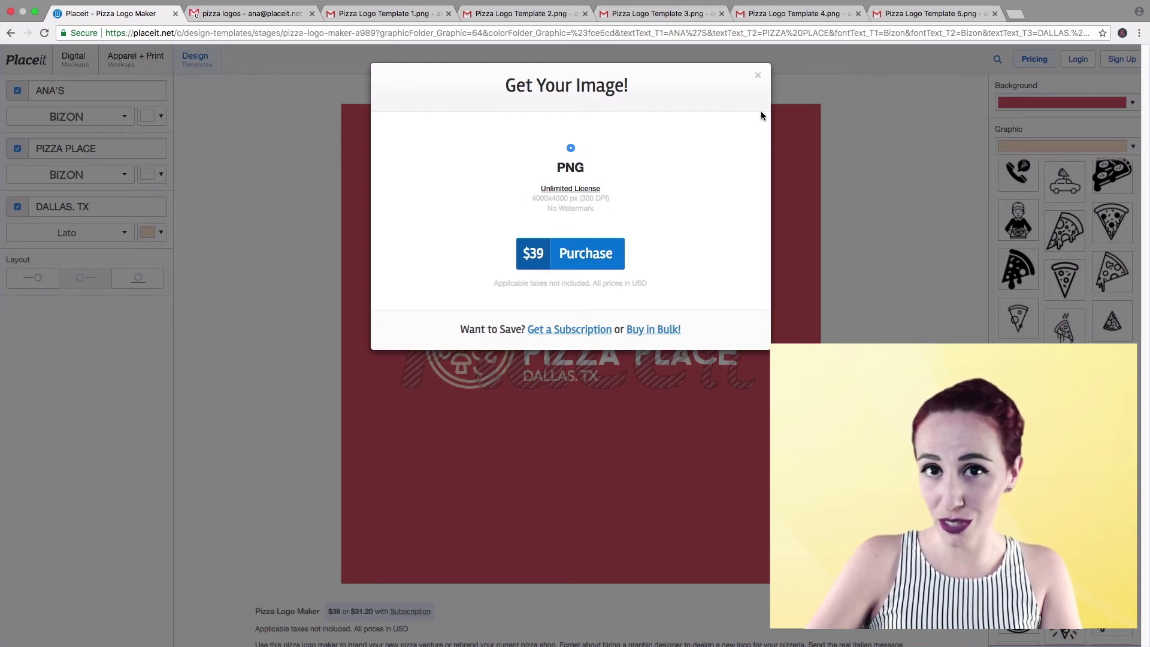
click(758, 76)
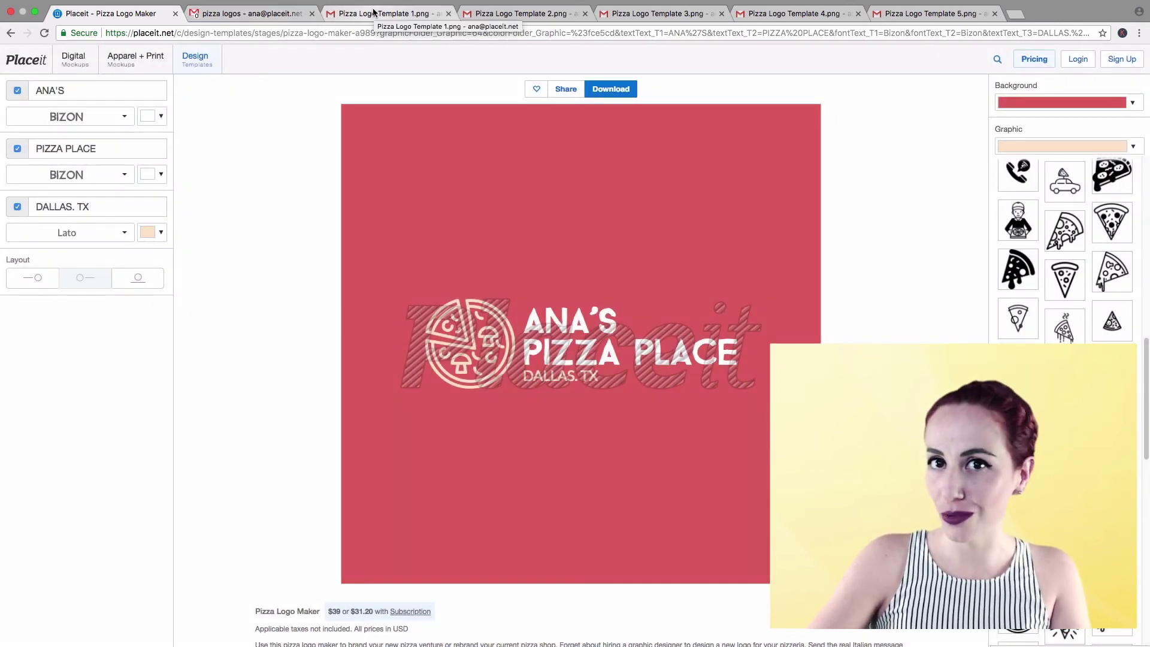
Step: View the five example logos one after another, from Pizza Logo Template 1.png to Pizza Logo Template 5.png
click(373, 11)
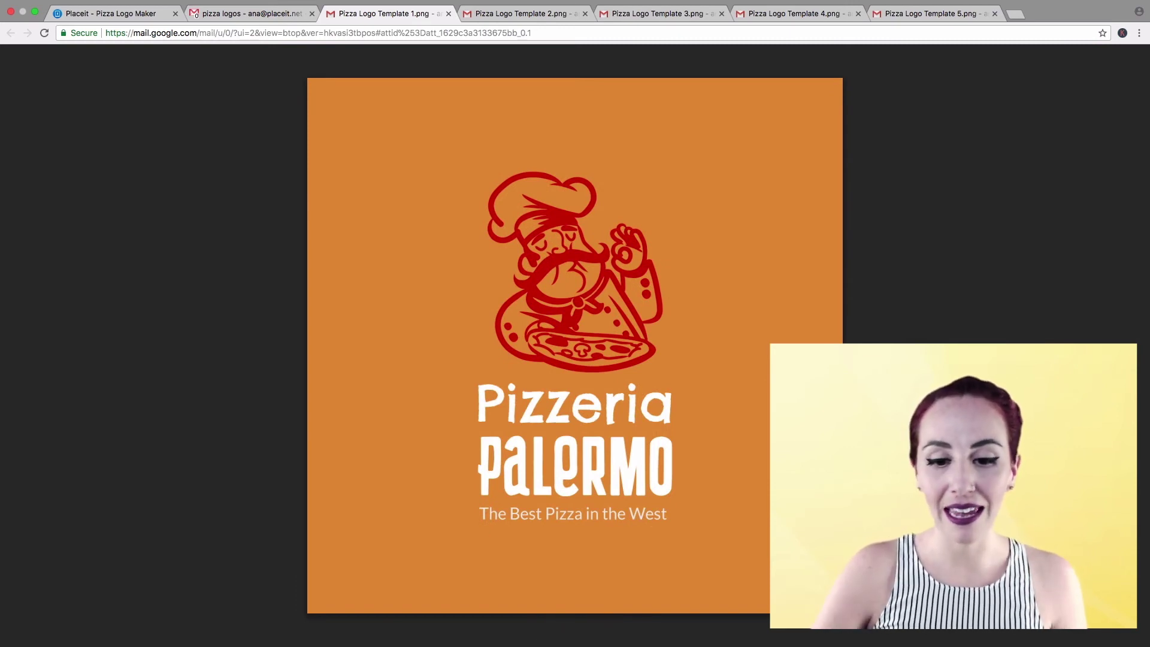
click(519, 15)
mouse_move(862, 259)
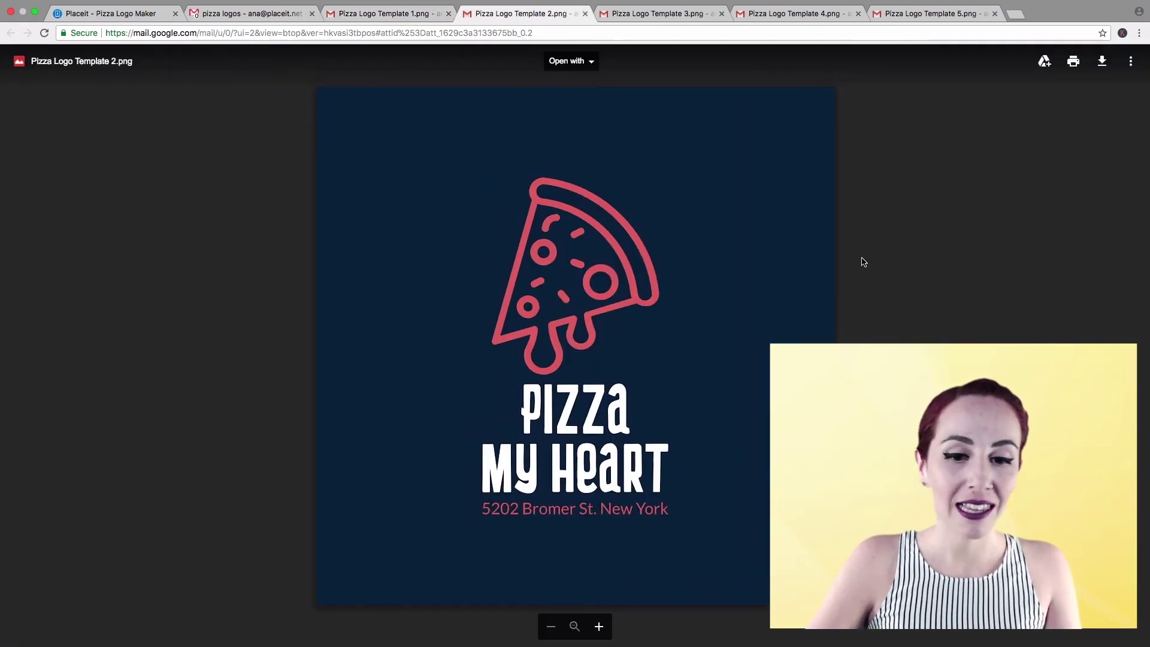
click(672, 14)
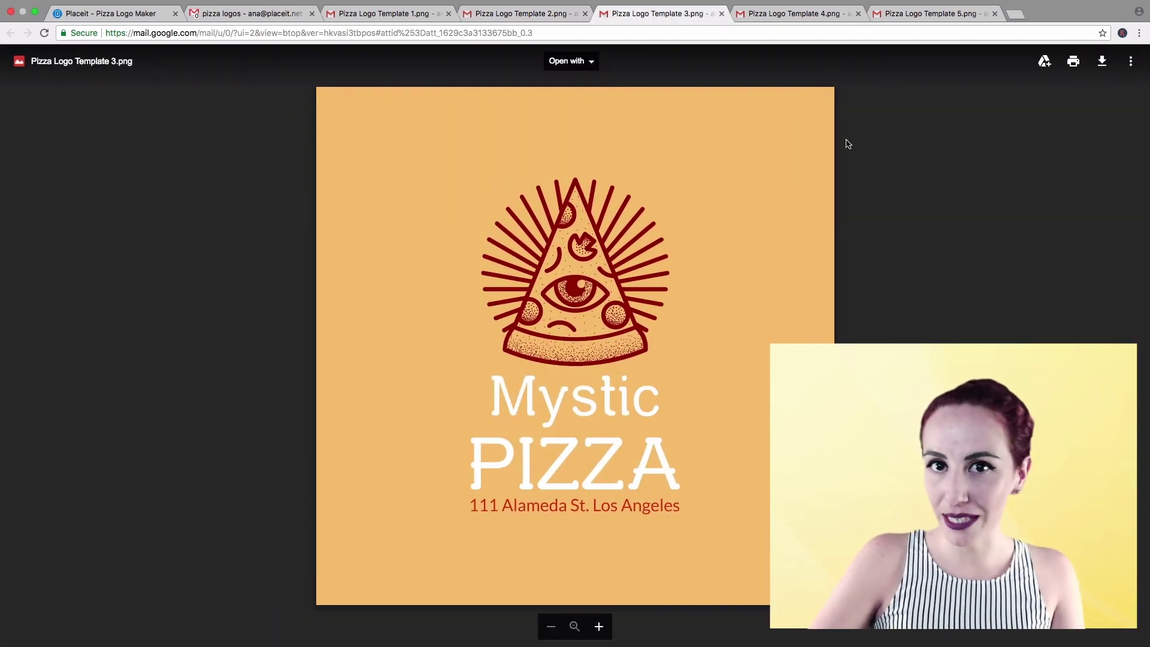
click(798, 14)
mouse_move(773, 218)
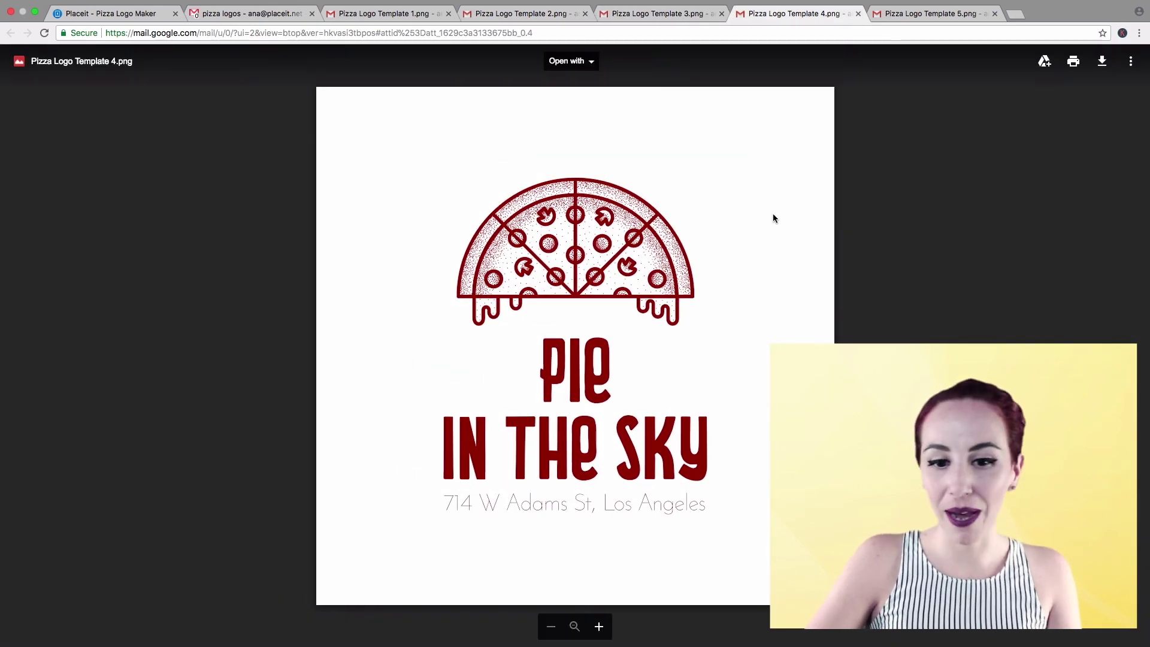
mouse_move(929, 8)
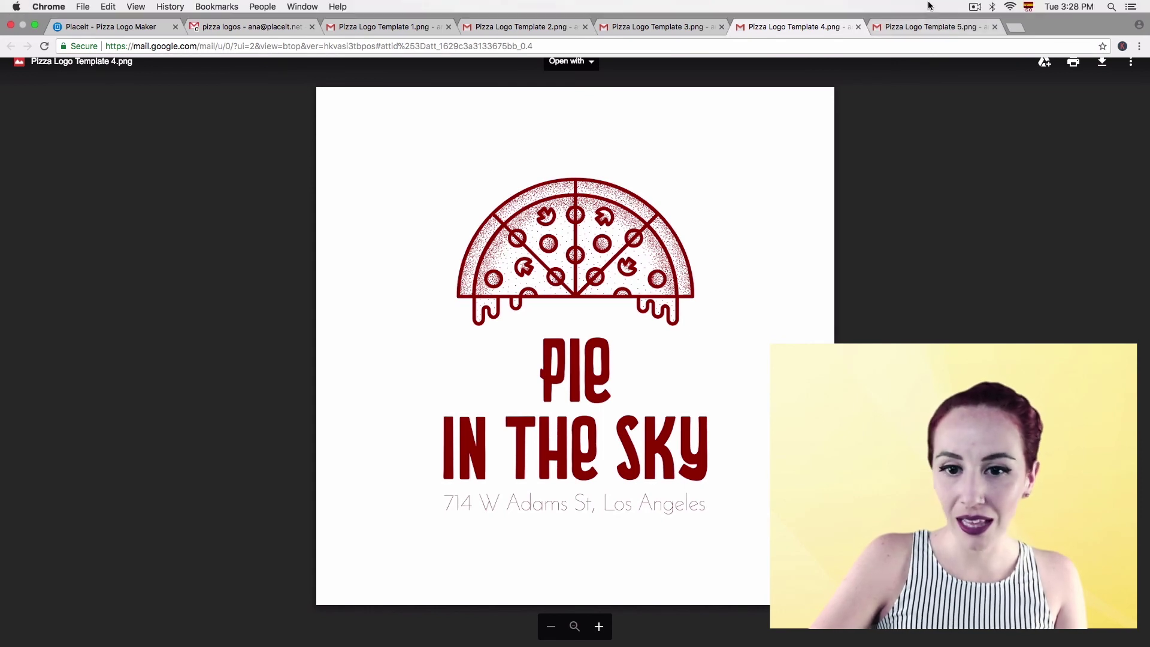
click(930, 27)
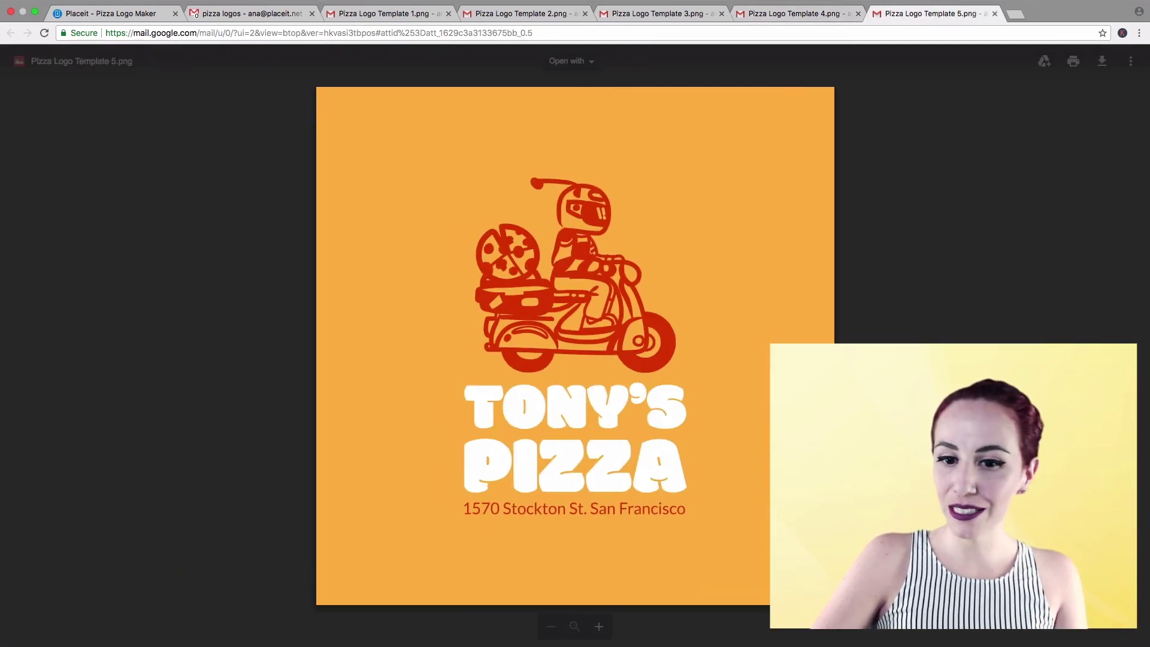